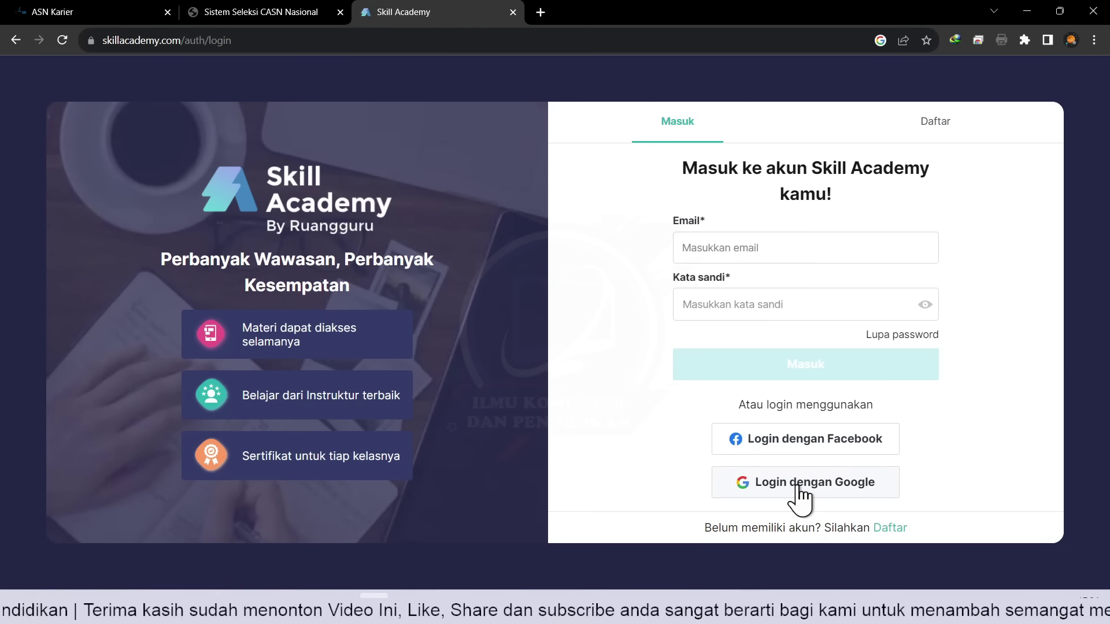
Sign in to Skill Academy by logging in with a Google account.
{"action": "left_click", "coordinate": [805, 485]}
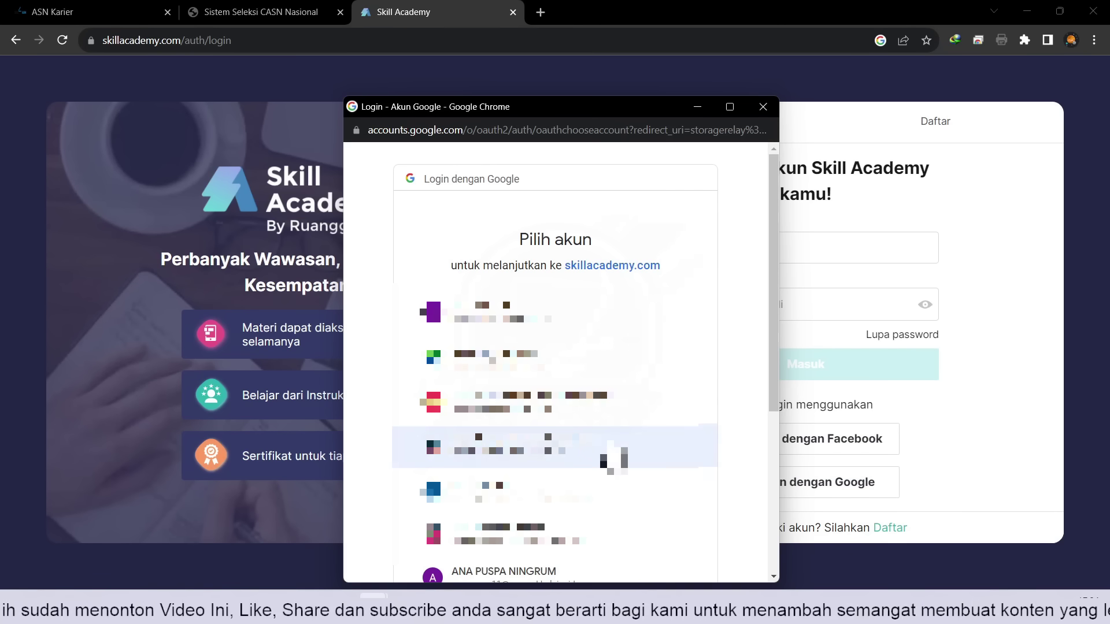
{"action": "left_click", "coordinate": [604, 454]}
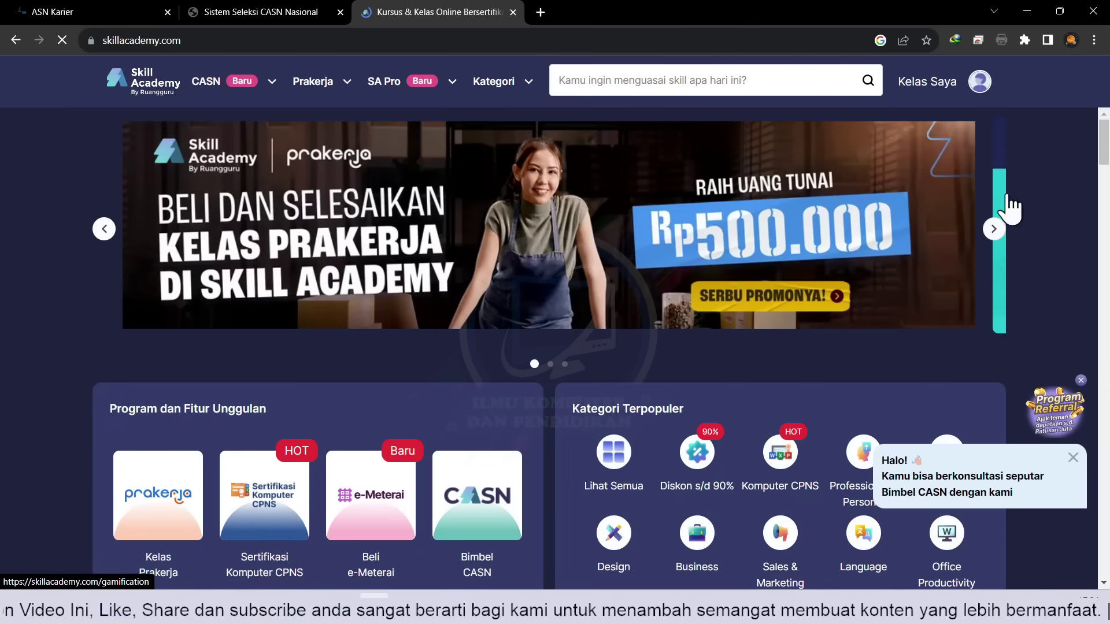
{"action": "left_click", "coordinate": [977, 87]}
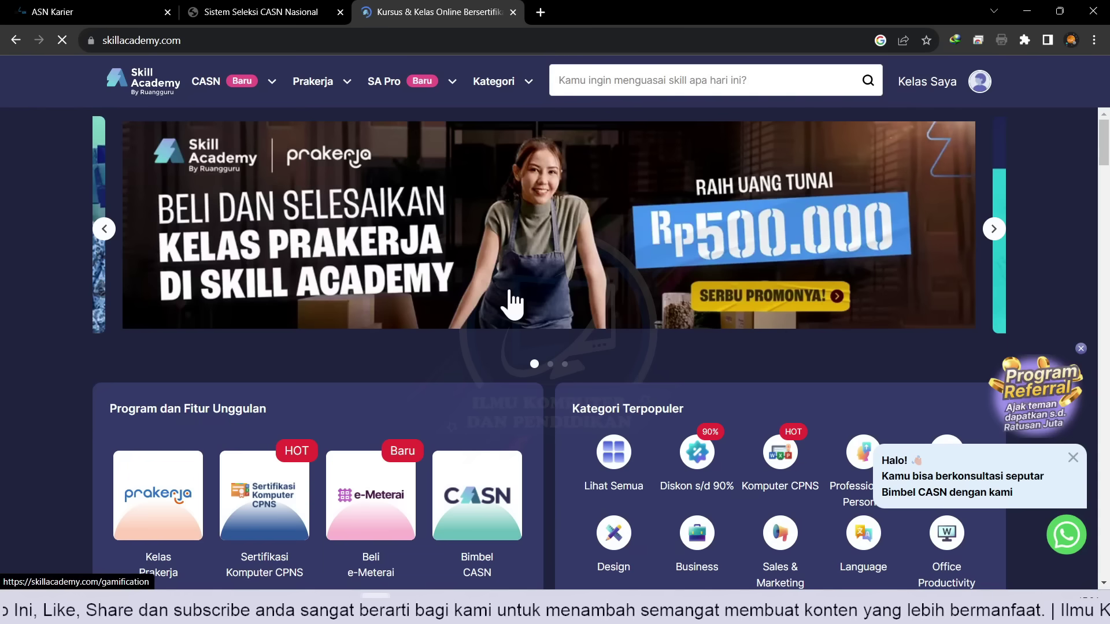
Open the e-Meterai product page from the featured programs and start buying e-Meterai.
{"action": "scroll", "coordinate": [396, 491], "scroll_direction": "down", "scroll_amount": 1}
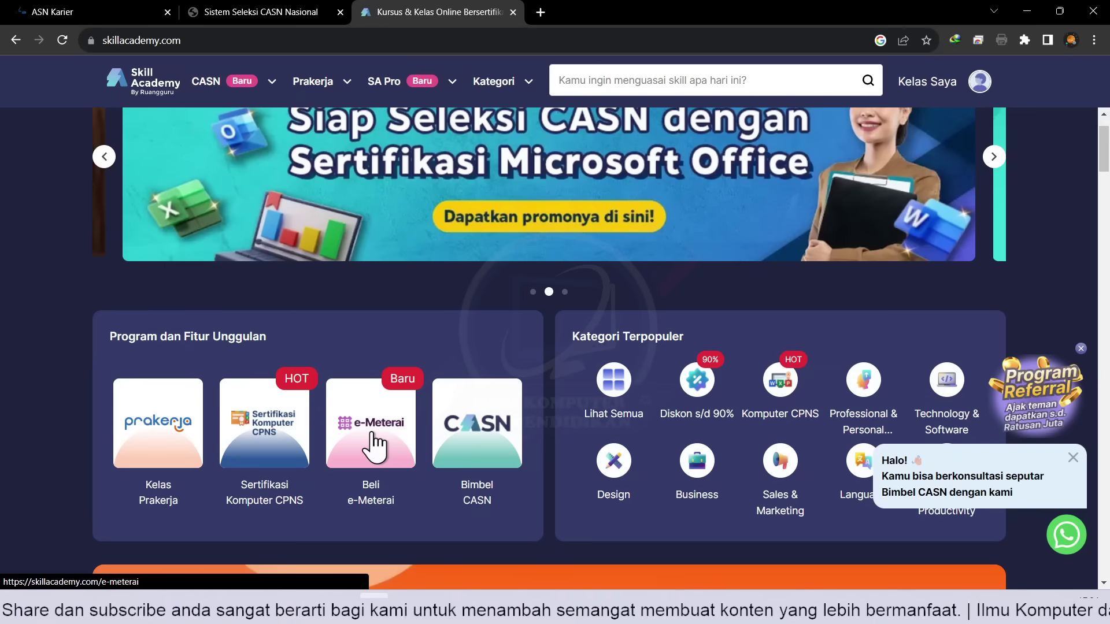
{"action": "left_click", "coordinate": [373, 436]}
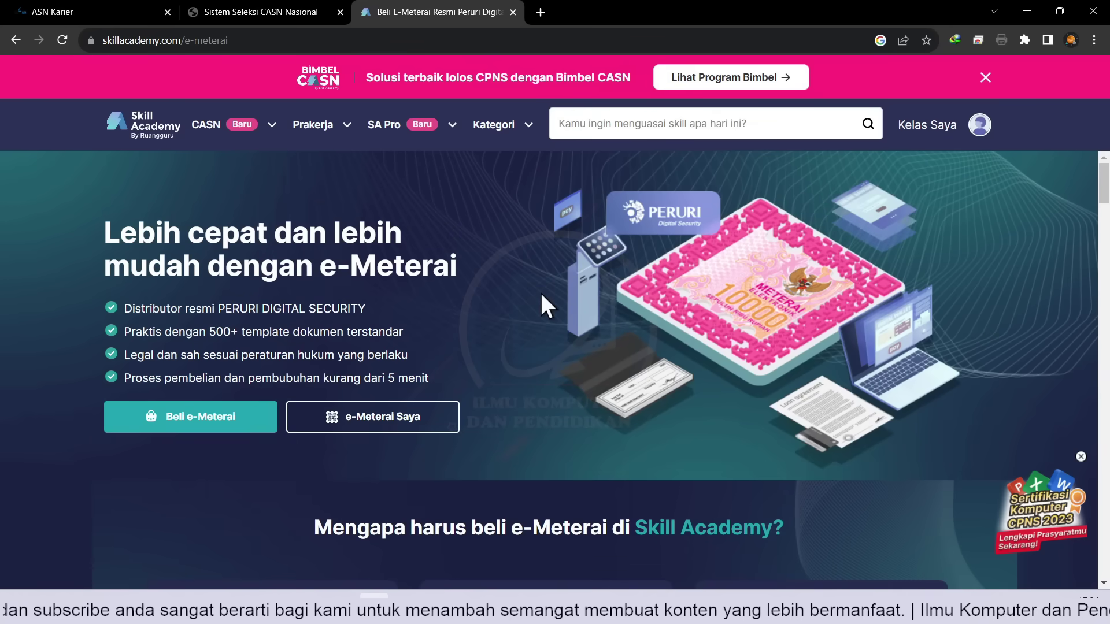
{"action": "scroll", "coordinate": [559, 323], "scroll_direction": "down", "scroll_amount": 1}
{"action": "scroll", "coordinate": [560, 331], "scroll_direction": "up", "scroll_amount": 1}
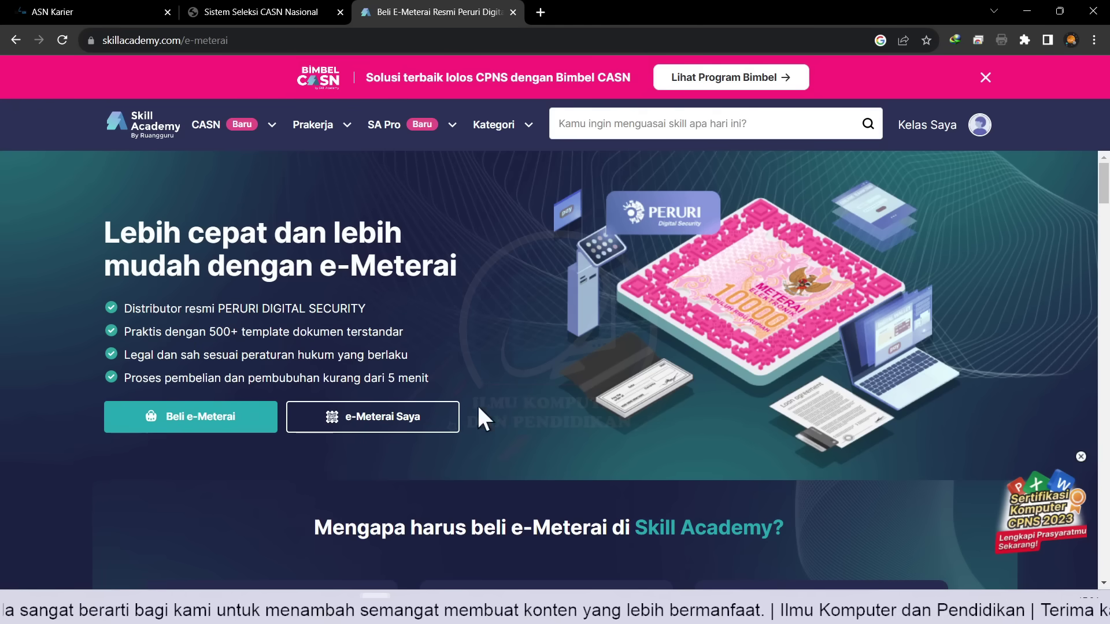
{"action": "left_click", "coordinate": [187, 427]}
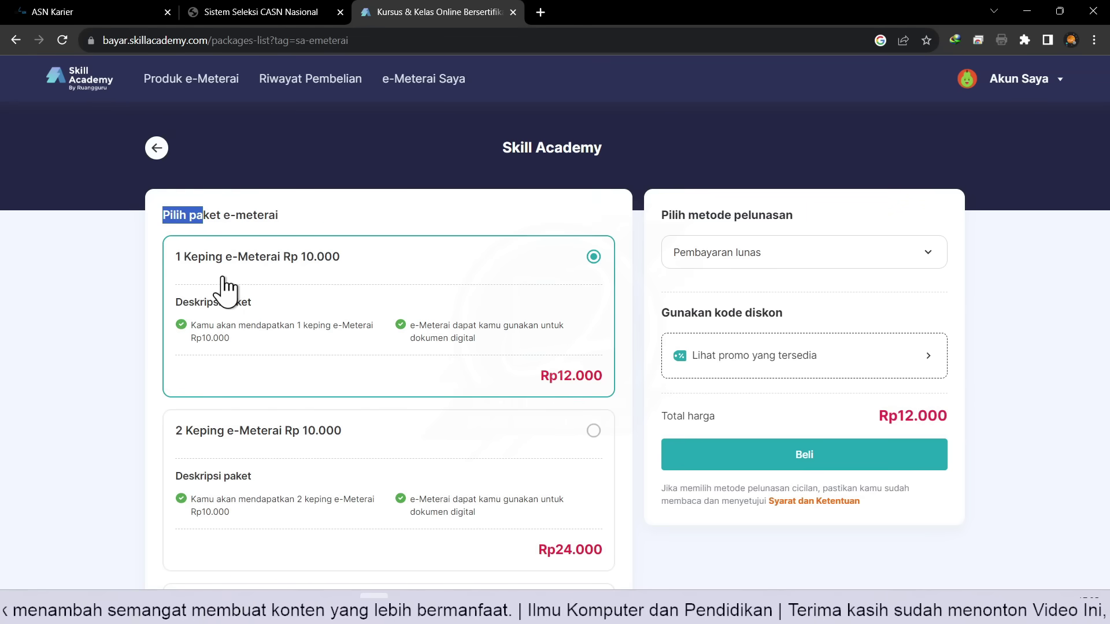
Browse the e-Meterai packages and select the 2 Keping e-Meterai Rp 10.000 package.
{"action": "scroll", "coordinate": [247, 346], "scroll_direction": "down", "scroll_amount": 1}
{"action": "scroll", "coordinate": [493, 376], "scroll_direction": "down", "scroll_amount": 3}
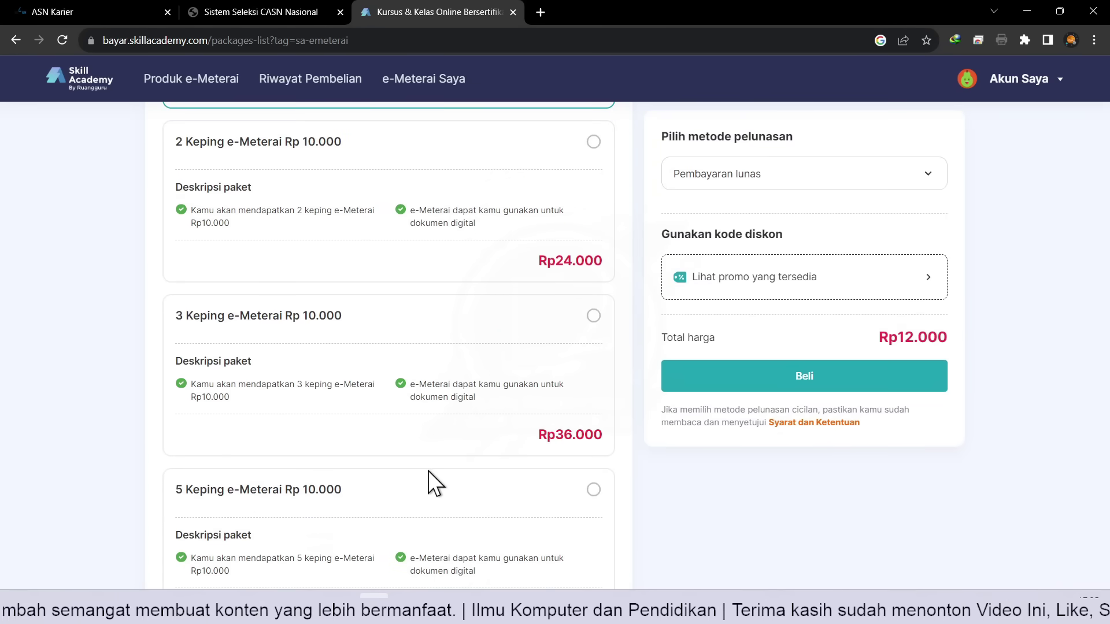
{"action": "scroll", "coordinate": [428, 470], "scroll_direction": "up", "scroll_amount": 4}
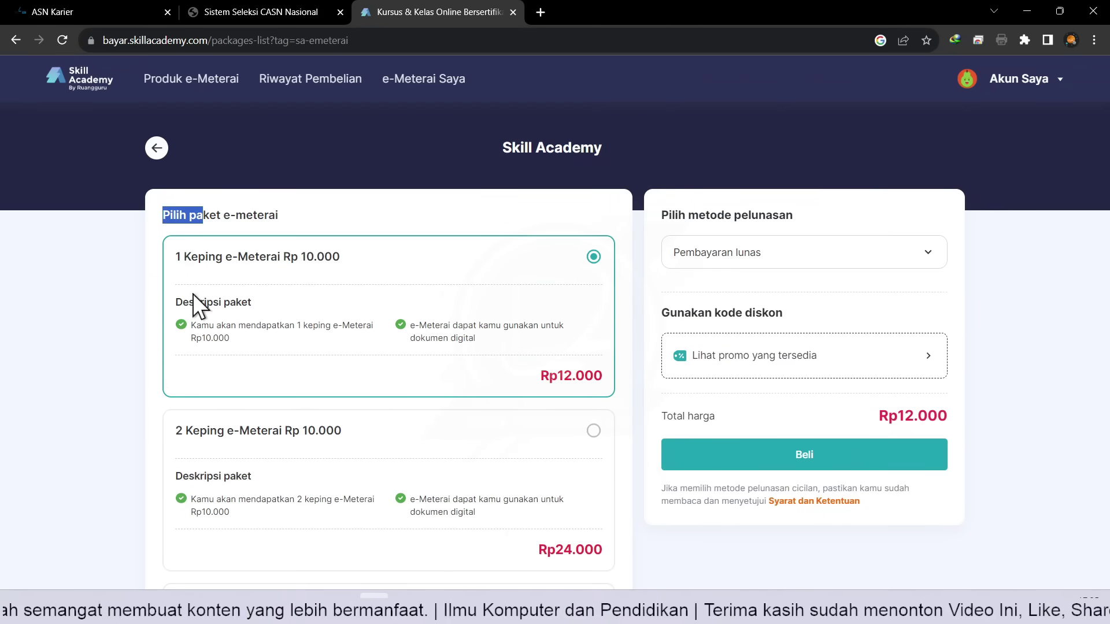
{"action": "left_click", "coordinate": [593, 432]}
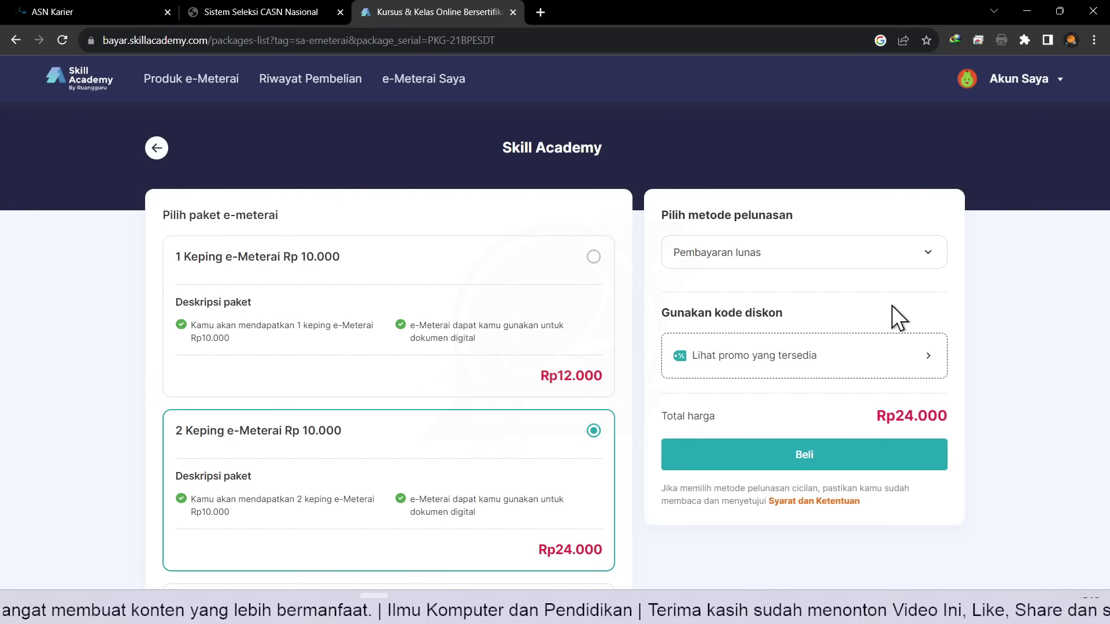
Choose Pembayaran lunas as the settlement method and check the available discount codes without applying one.
{"action": "left_click", "coordinate": [761, 255]}
{"action": "left_click", "coordinate": [749, 293]}
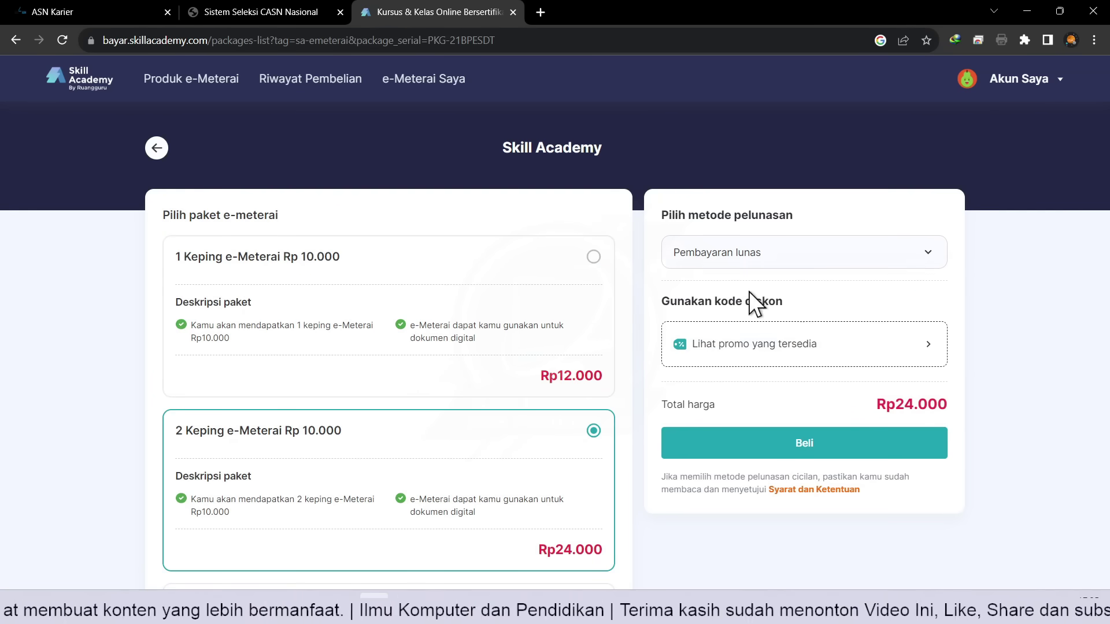
{"action": "left_click", "coordinate": [756, 343]}
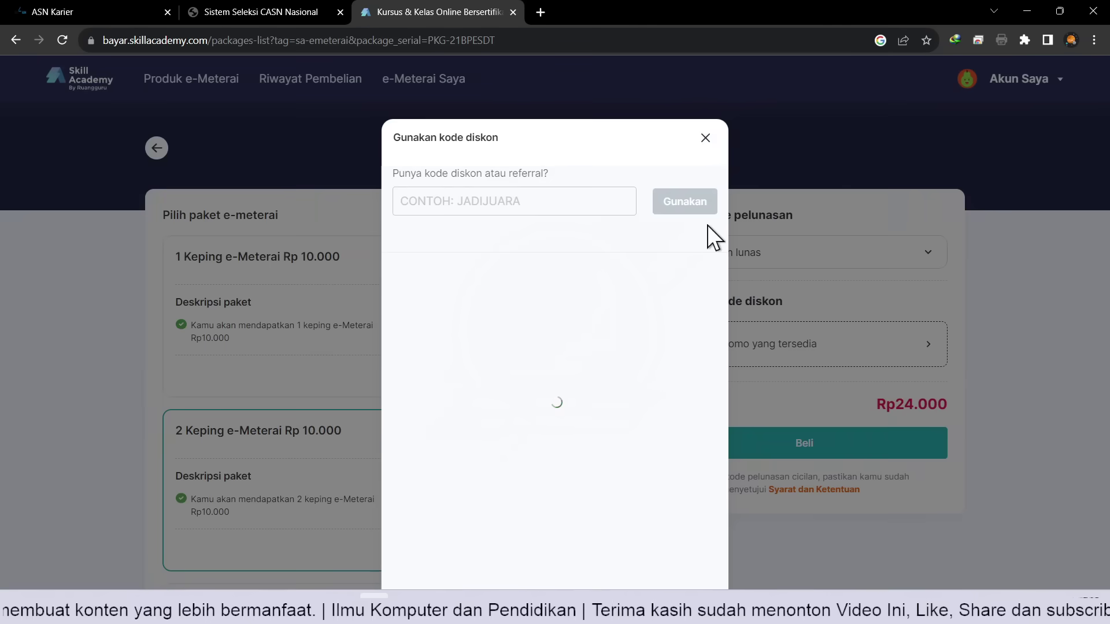
{"action": "left_click", "coordinate": [705, 138]}
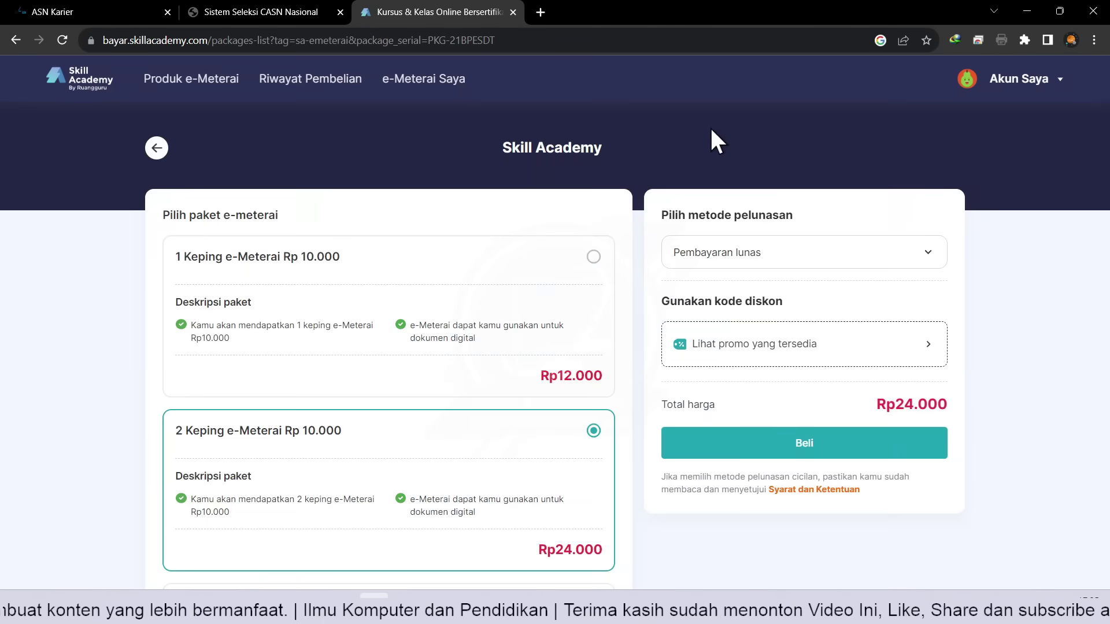
Order the selected package and proceed from the draft invoice to the payment method choice.
{"action": "left_click", "coordinate": [783, 443]}
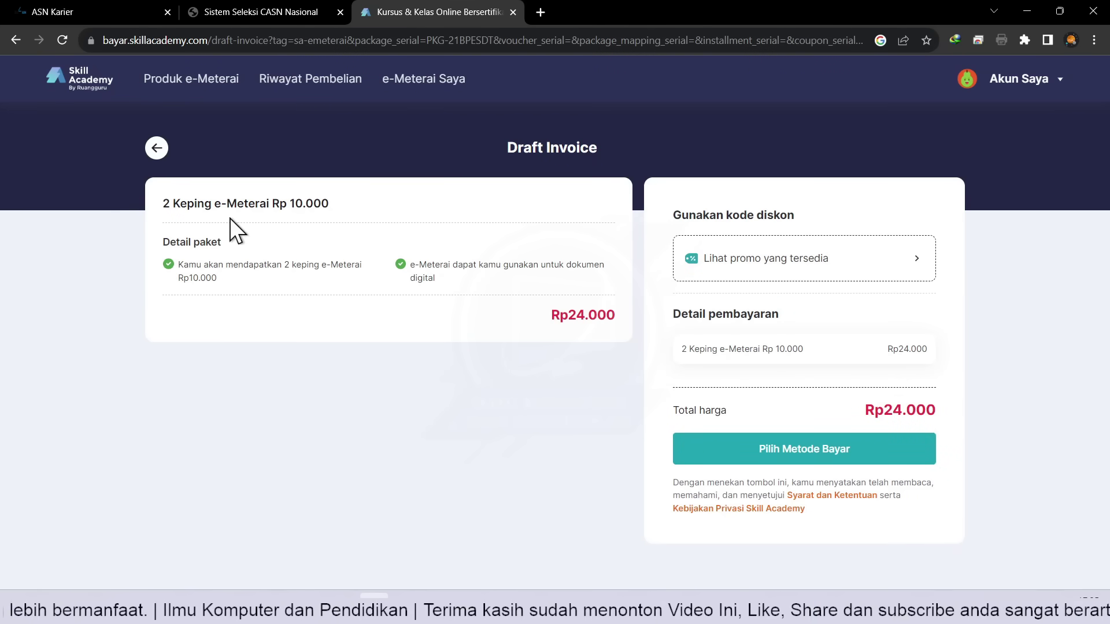
{"action": "left_click", "coordinate": [789, 457]}
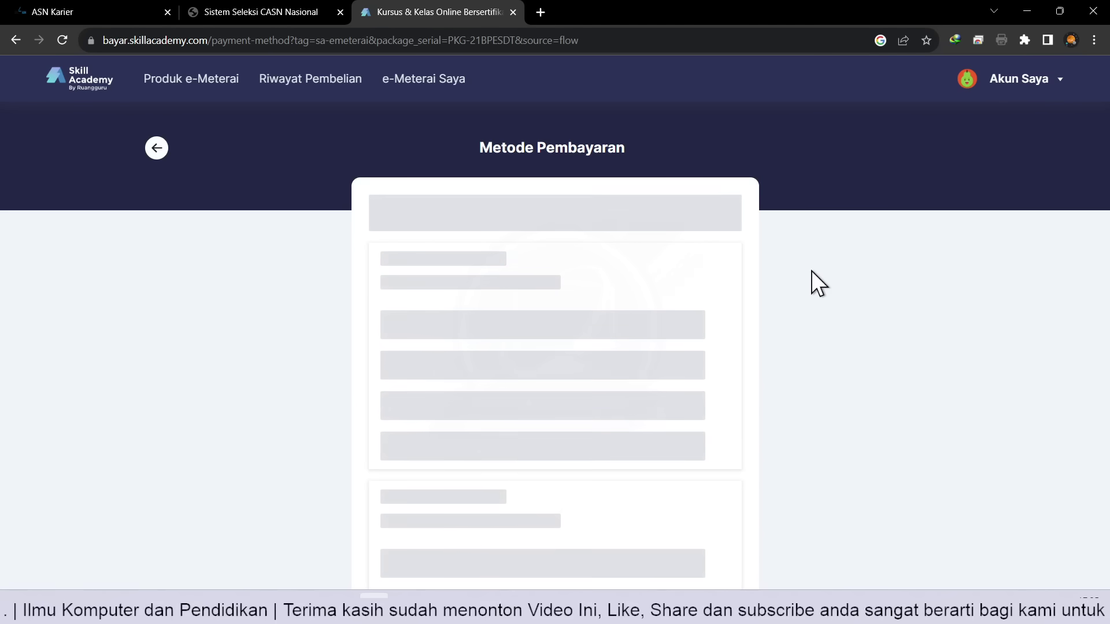
Examine the payment methods offered, from minimarkets and virtual accounts to cards, QRIS and e-wallets.
{"action": "scroll", "coordinate": [810, 271], "scroll_direction": "down", "scroll_amount": 1}
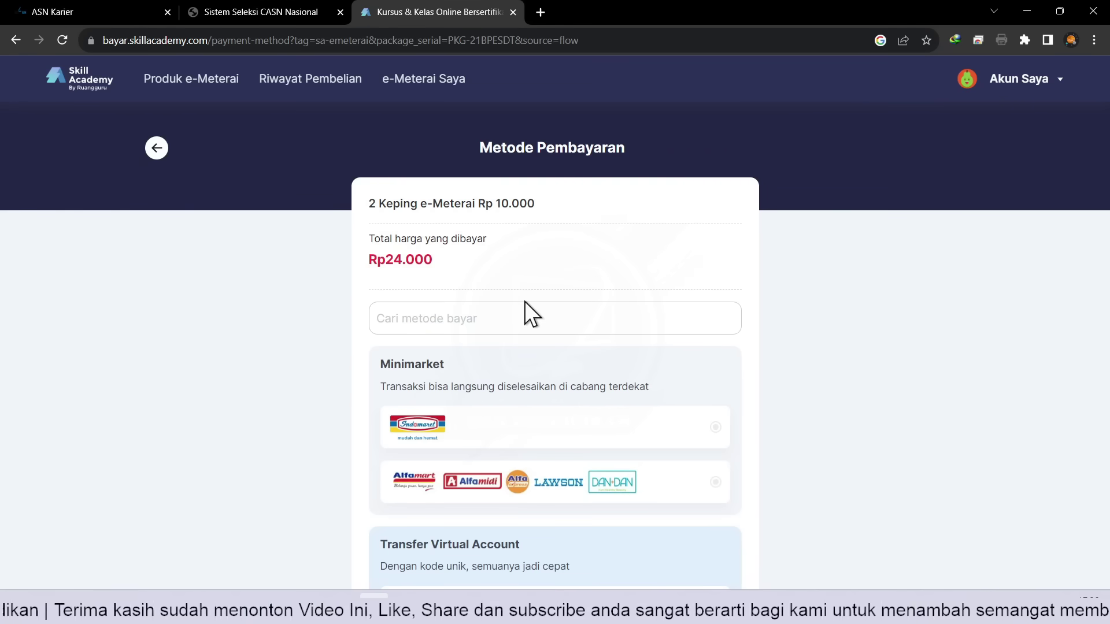
{"action": "scroll", "coordinate": [430, 439], "scroll_direction": "down", "scroll_amount": 1}
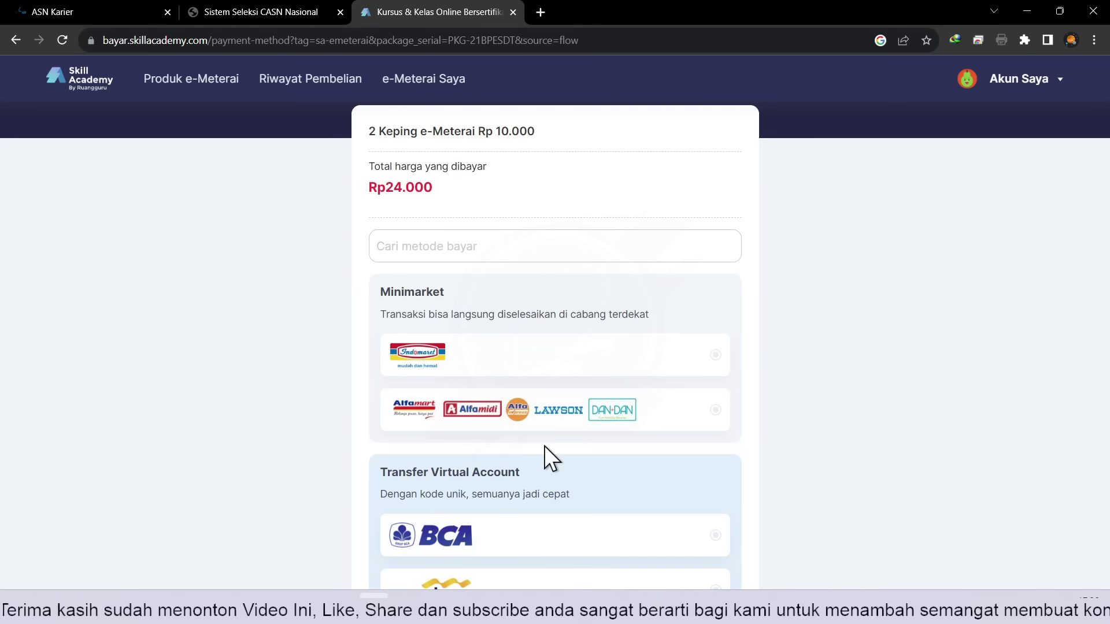
{"action": "scroll", "coordinate": [543, 445], "scroll_direction": "down", "scroll_amount": 1}
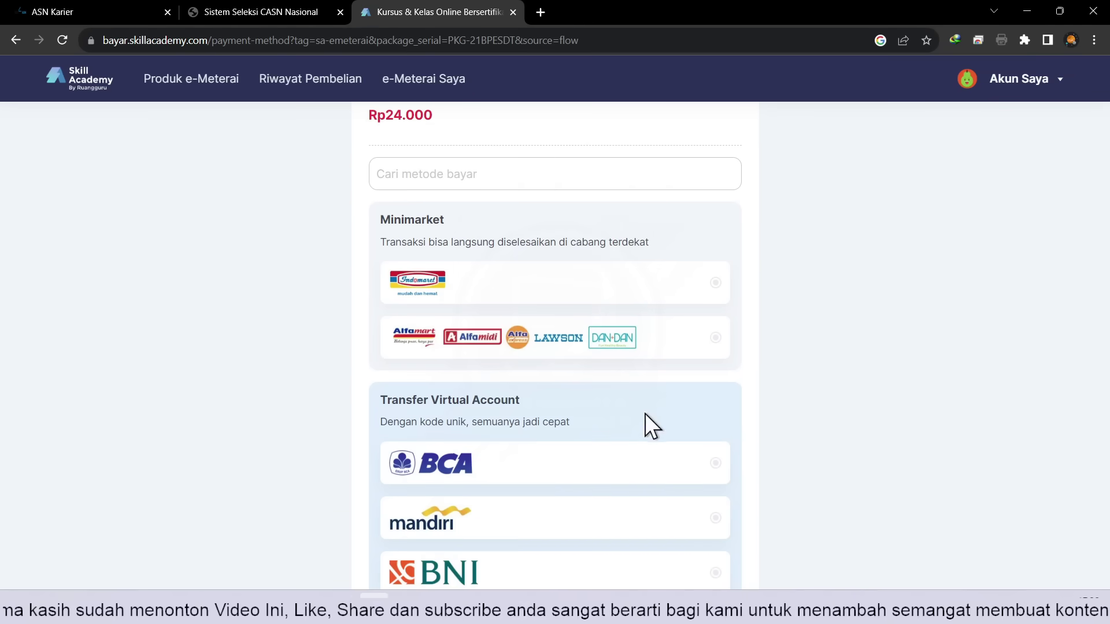
{"action": "scroll", "coordinate": [645, 415], "scroll_direction": "down", "scroll_amount": 1}
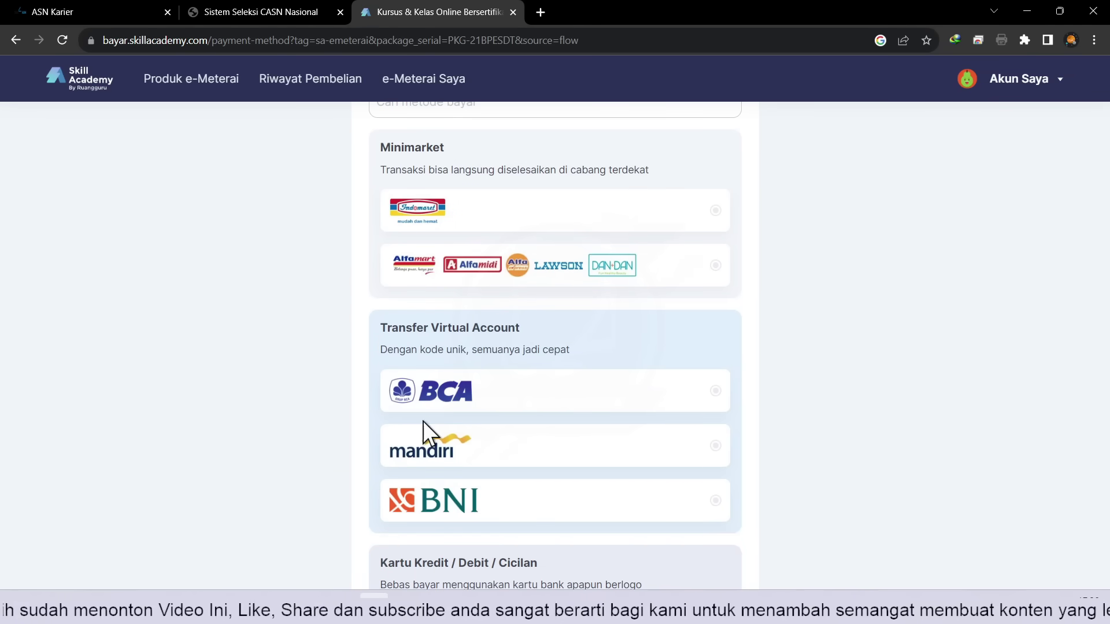
{"action": "scroll", "coordinate": [509, 497], "scroll_direction": "down", "scroll_amount": 1}
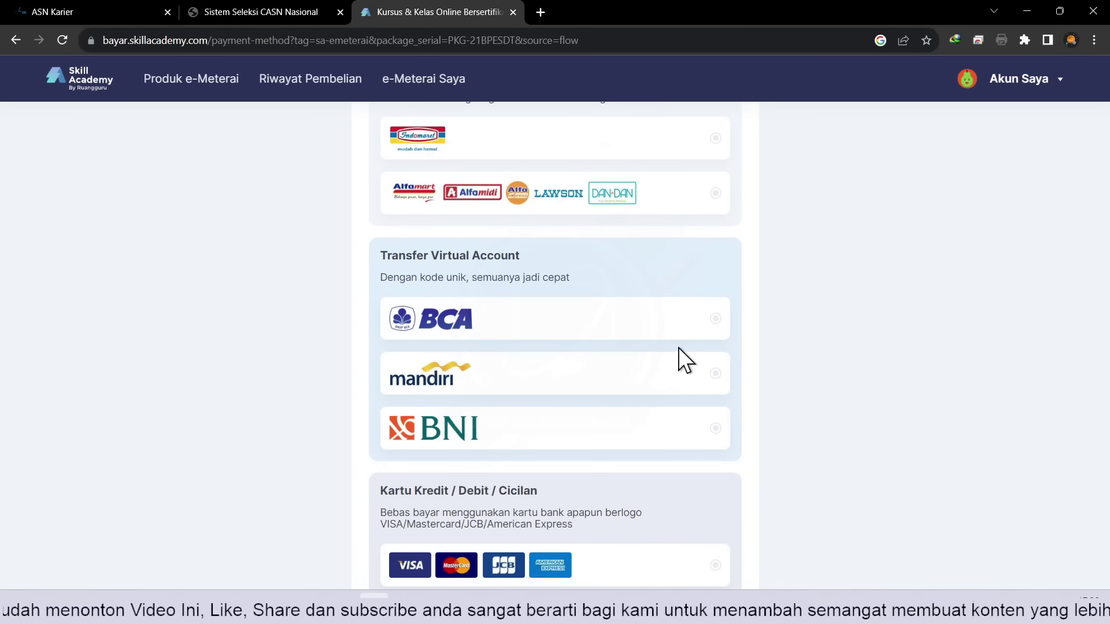
{"action": "scroll", "coordinate": [659, 362], "scroll_direction": "down", "scroll_amount": 1}
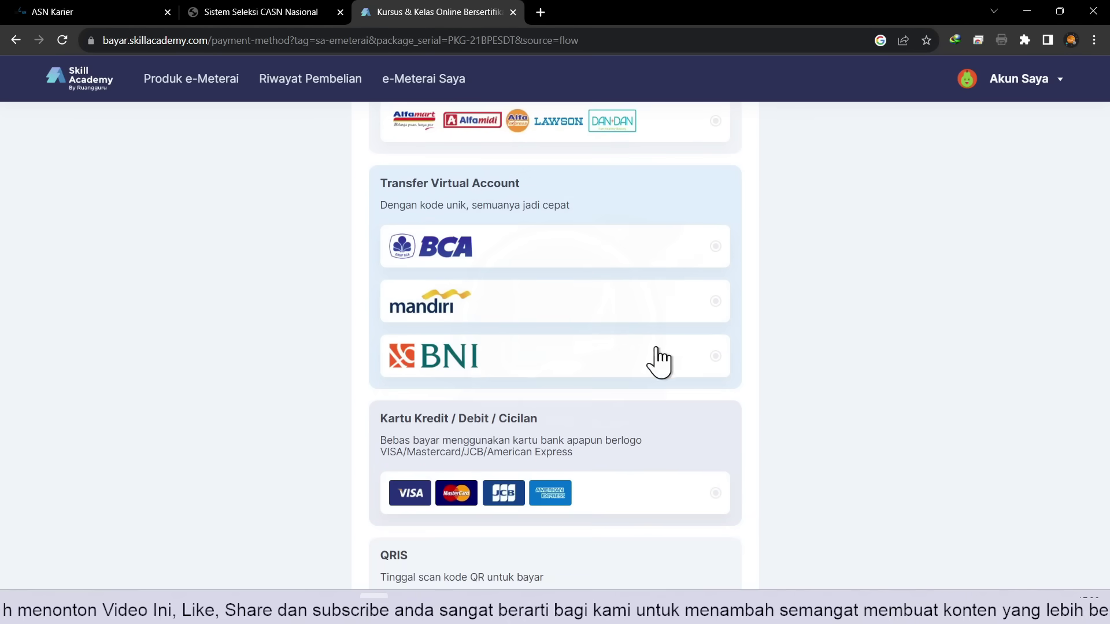
{"action": "scroll", "coordinate": [826, 433], "scroll_direction": "down", "scroll_amount": 3}
{"action": "scroll", "coordinate": [459, 344], "scroll_direction": "down", "scroll_amount": 1}
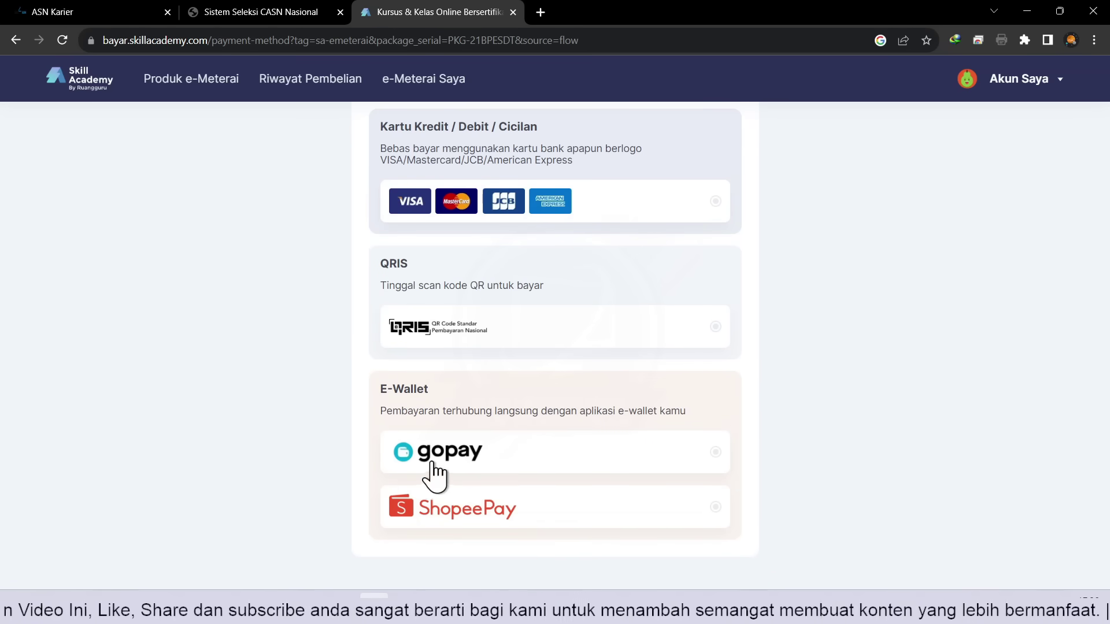
{"action": "scroll", "coordinate": [634, 468], "scroll_direction": "up", "scroll_amount": 3}
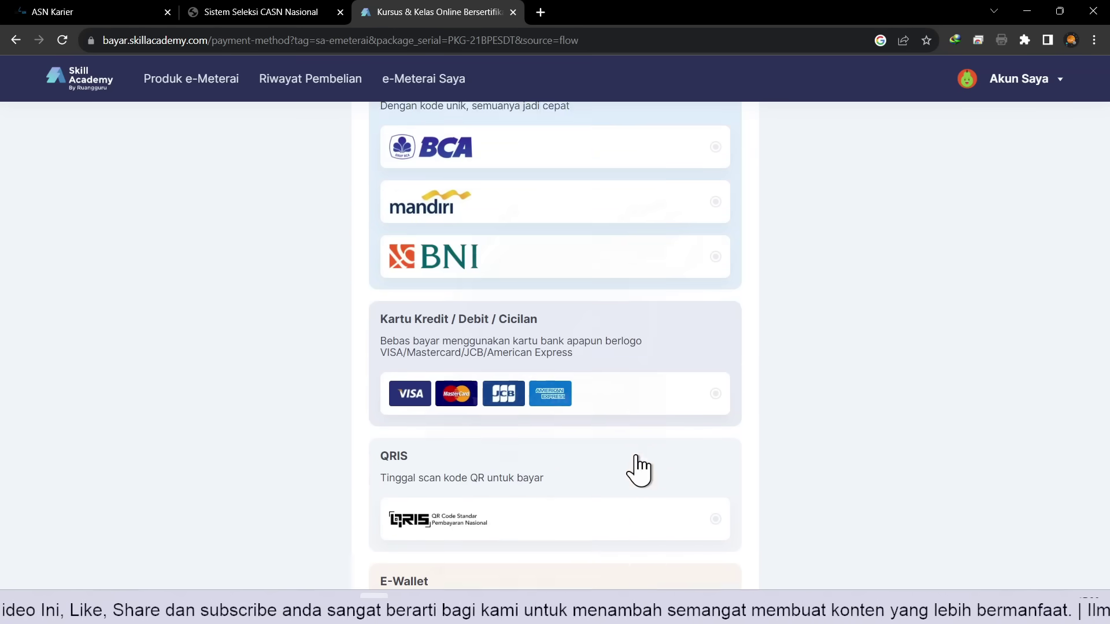
{"action": "scroll", "coordinate": [522, 441], "scroll_direction": "down", "scroll_amount": 3}
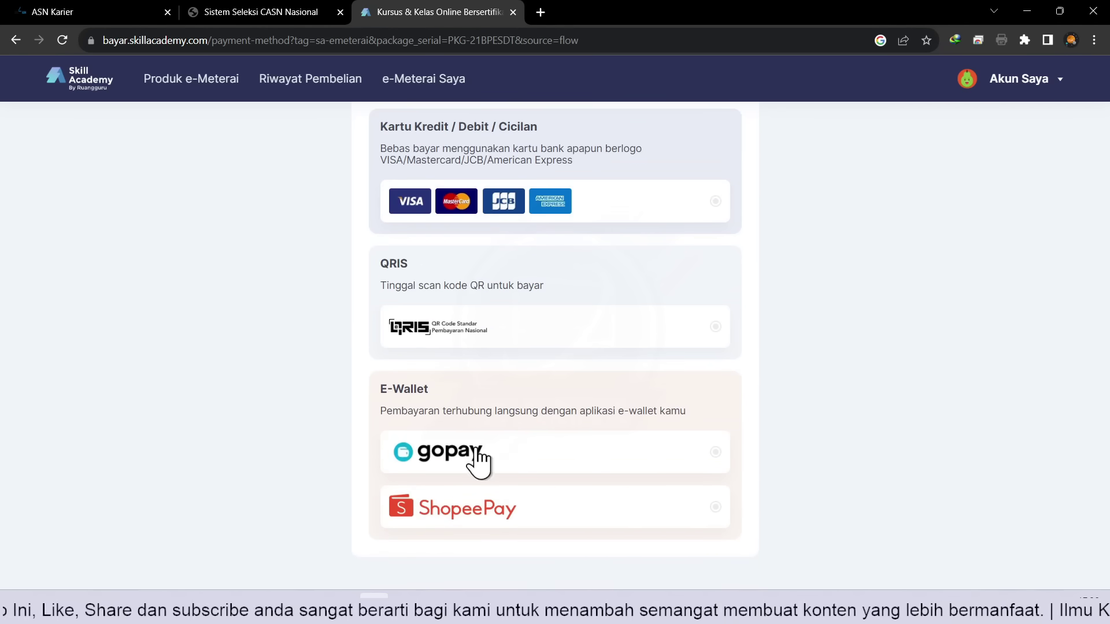
Try to use QRIS as the payment method for the order, and reload the payment page.
{"action": "scroll", "coordinate": [796, 466], "scroll_direction": "up", "scroll_amount": 1}
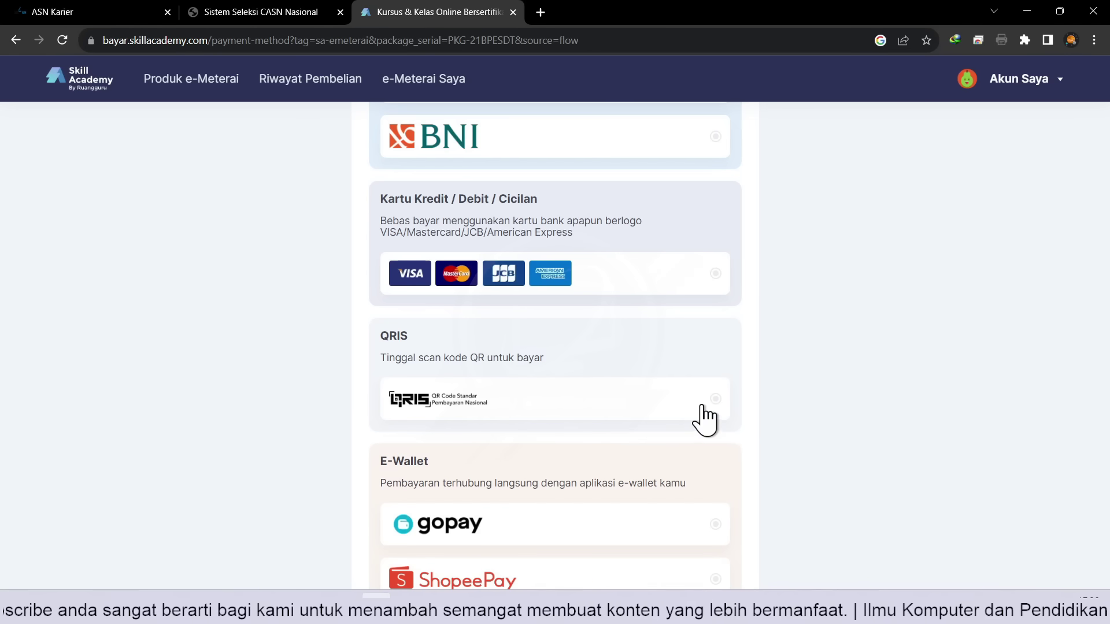
{"action": "left_click", "coordinate": [621, 405]}
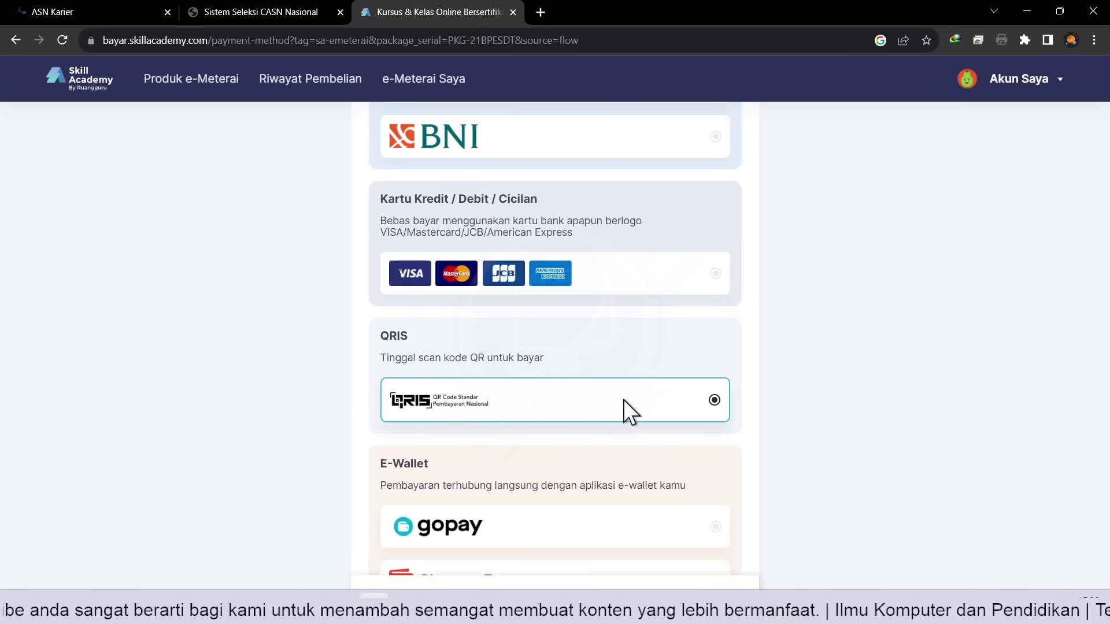
{"action": "scroll", "coordinate": [730, 370], "scroll_direction": "down", "scroll_amount": 1}
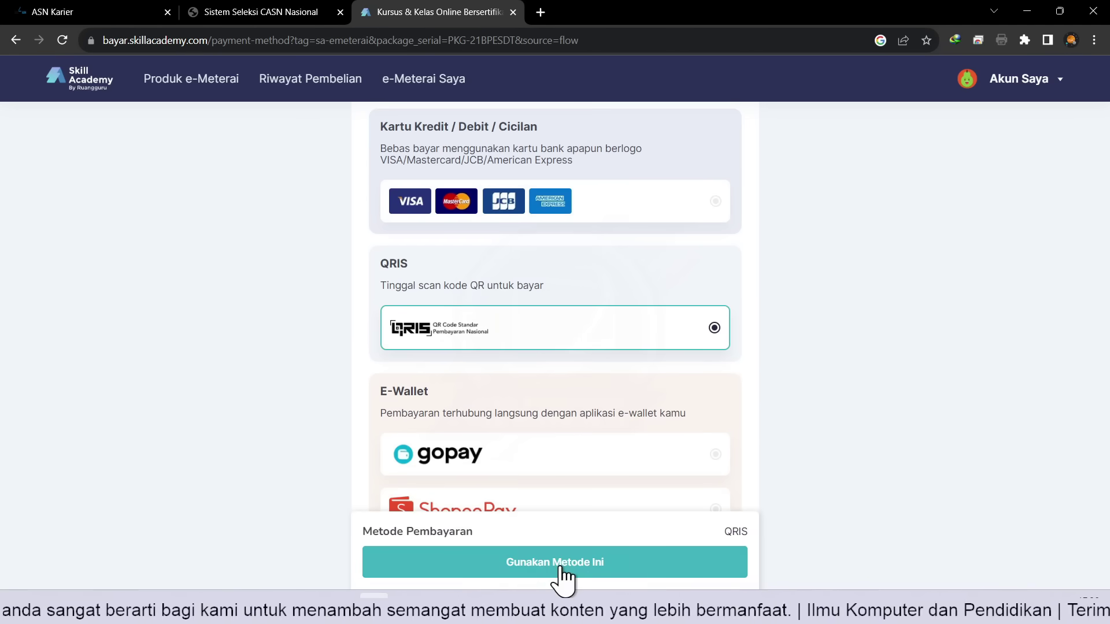
{"action": "scroll", "coordinate": [714, 401], "scroll_direction": "down", "scroll_amount": 1}
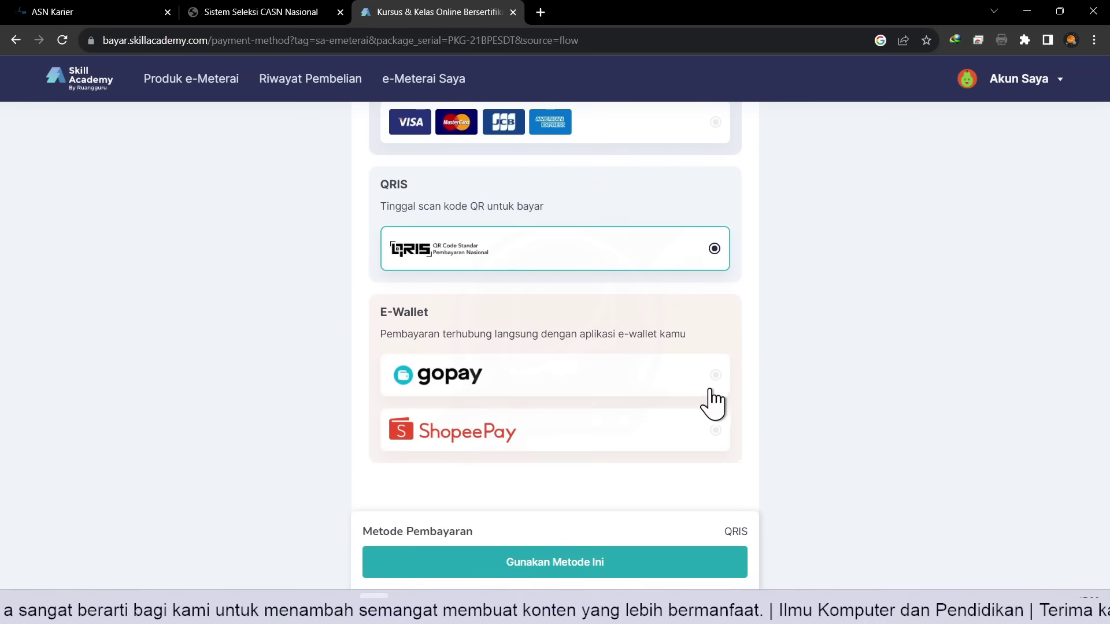
{"action": "scroll", "coordinate": [639, 467], "scroll_direction": "up", "scroll_amount": 2}
{"action": "left_click", "coordinate": [564, 569]}
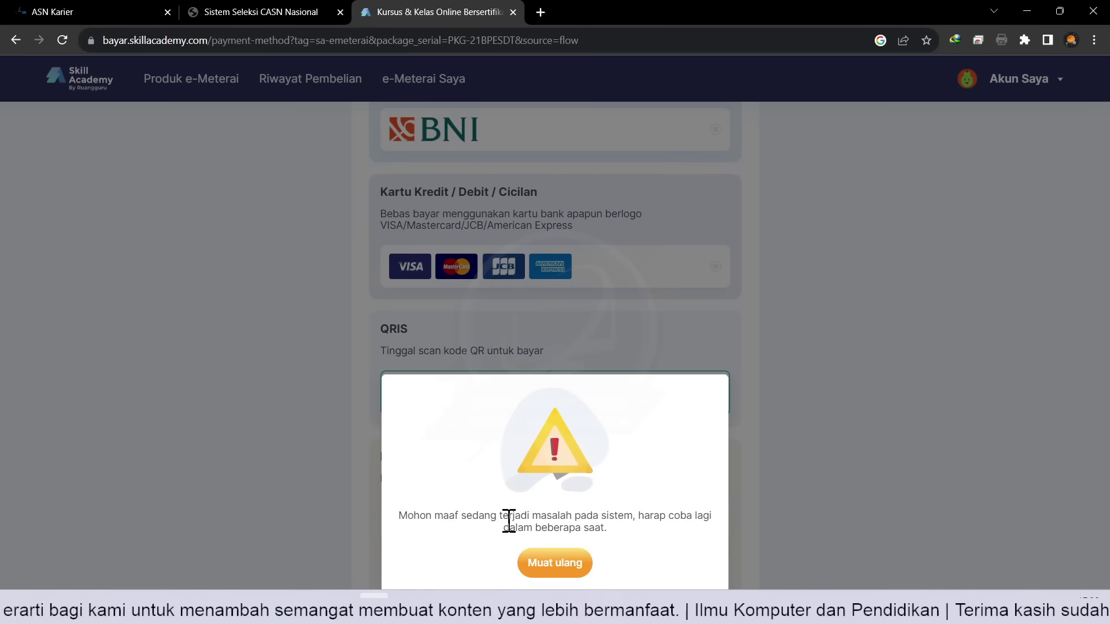
{"action": "left_click", "coordinate": [556, 567]}
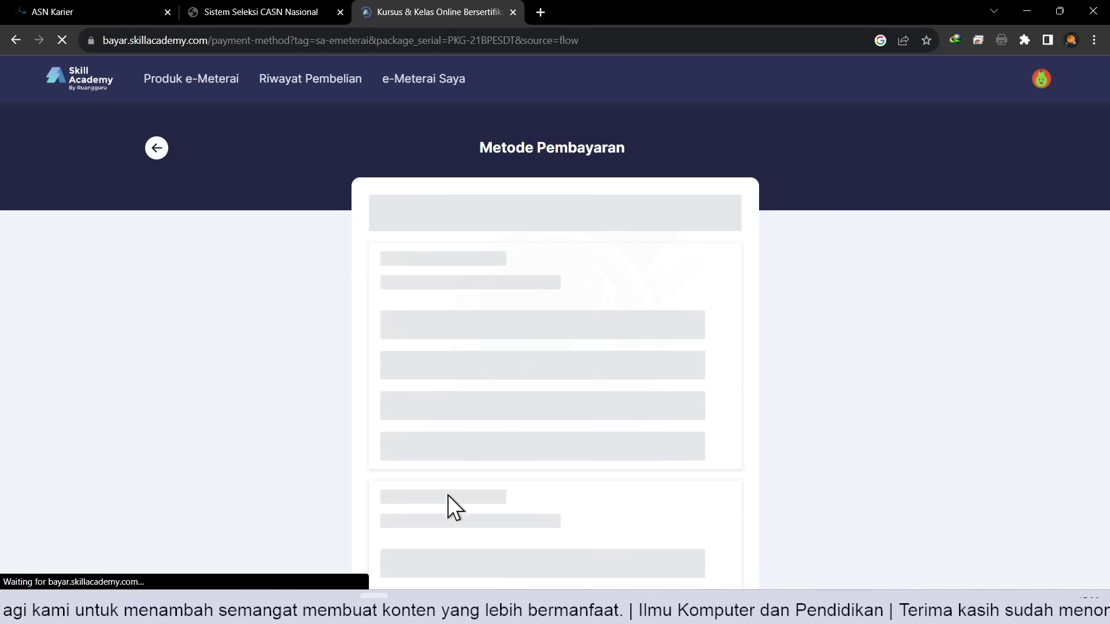
Select QRIS as the payment method again and confirm it to generate the payment QR code.
{"action": "scroll", "coordinate": [591, 355], "scroll_direction": "down", "scroll_amount": 10}
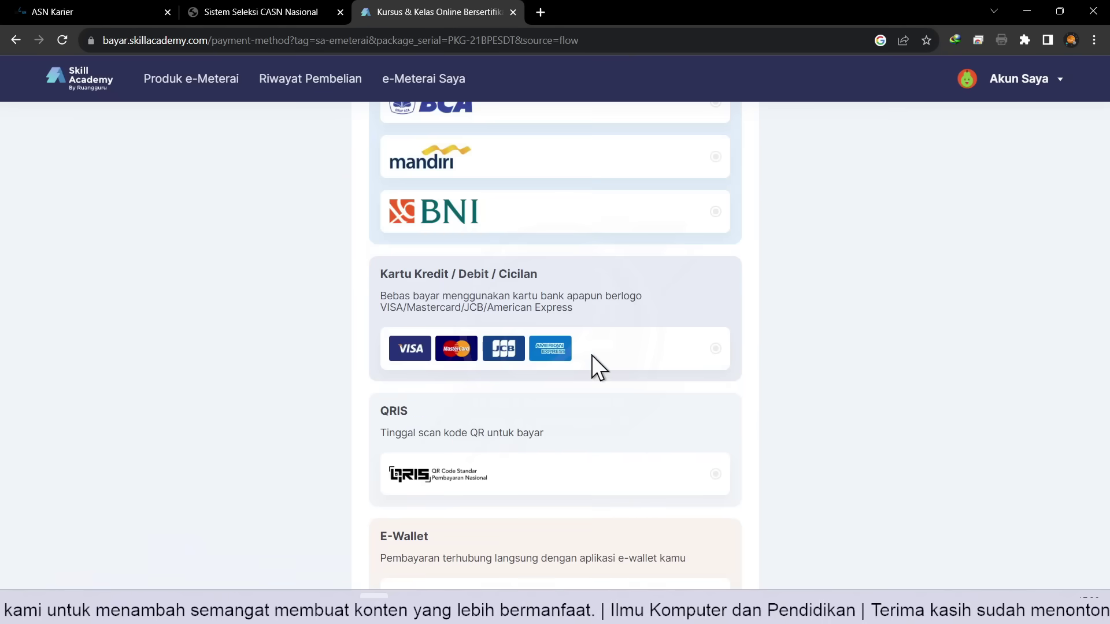
{"action": "left_click", "coordinate": [604, 338]}
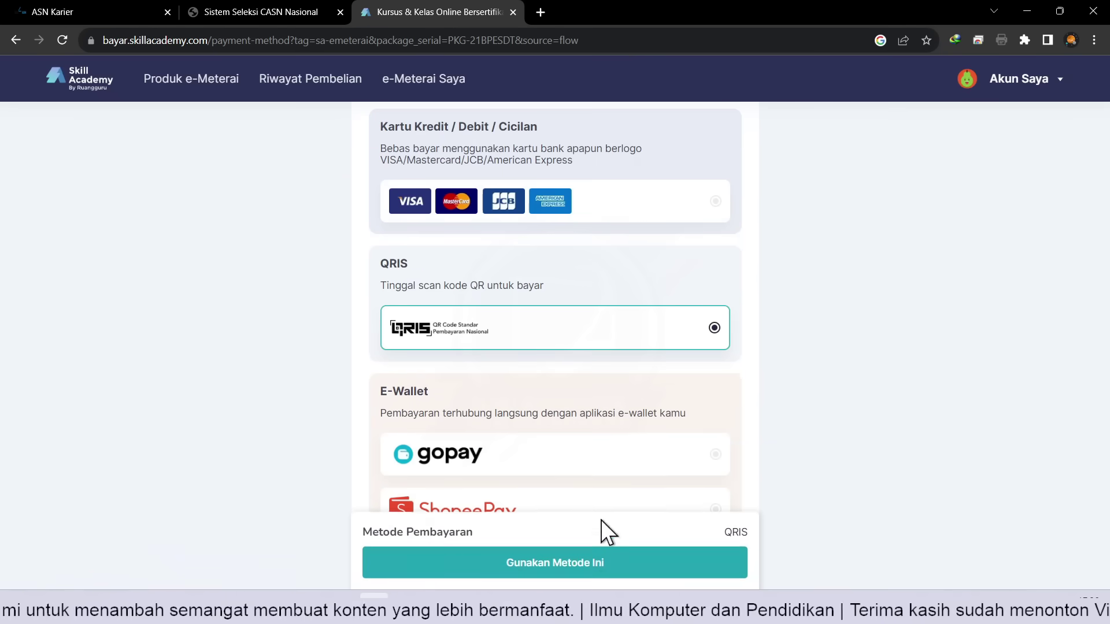
{"action": "left_click", "coordinate": [570, 563]}
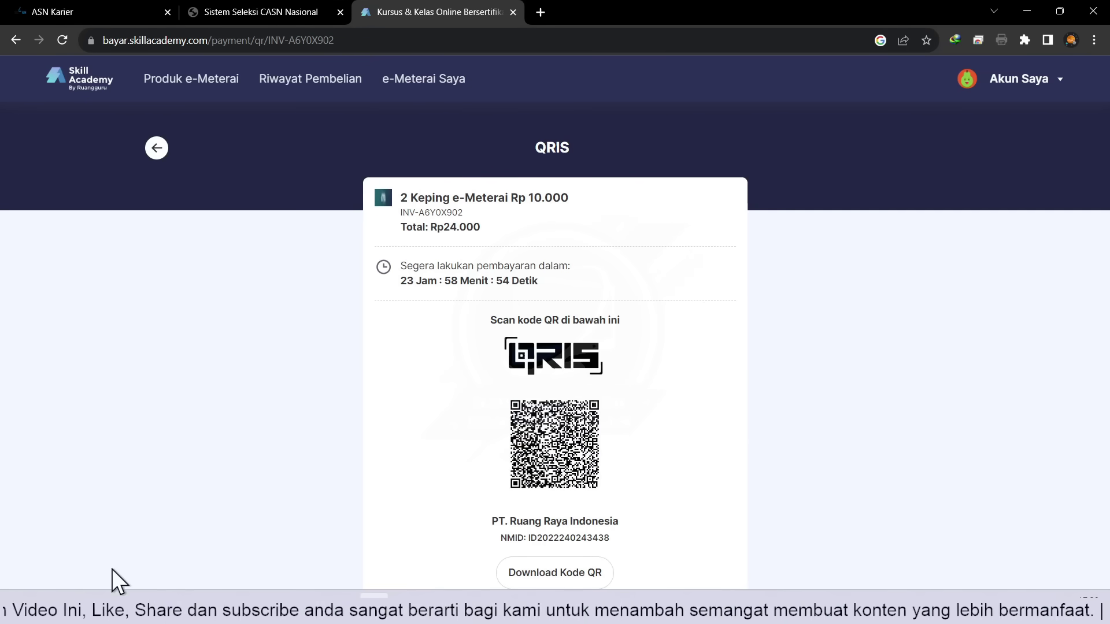
Switch to the mirrored Redmi Note 9 Pro phone window and place it beside the QRIS payment code.
{"action": "key", "text": "alt+Tab"}
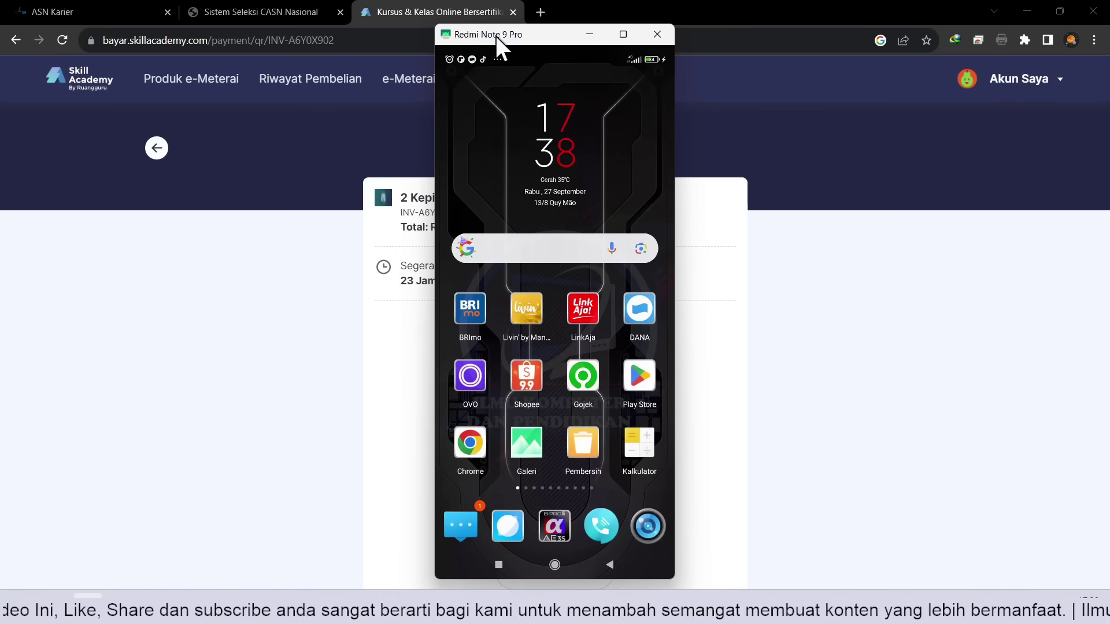
{"action": "left_click_drag", "start_coordinate": [494, 36], "coordinate": [841, 50]}
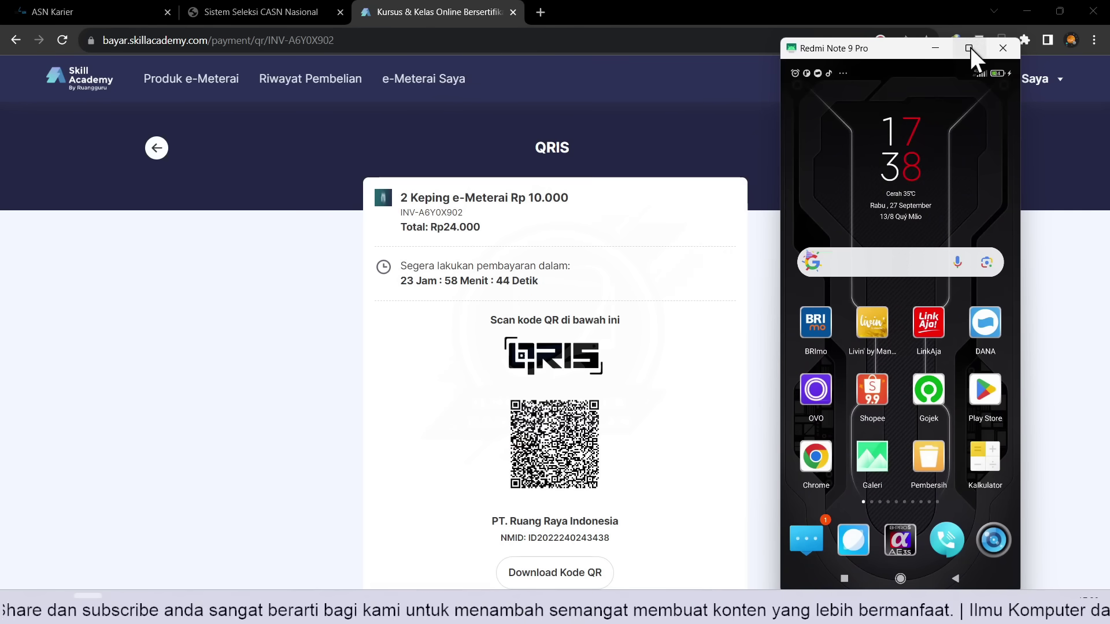
Arrange the phone window and the browser side by side, and enlarge the payment page to 150% so the QR code is fully visible.
{"action": "mouse_move", "coordinate": [970, 47]}
{"action": "left_click", "coordinate": [955, 93]}
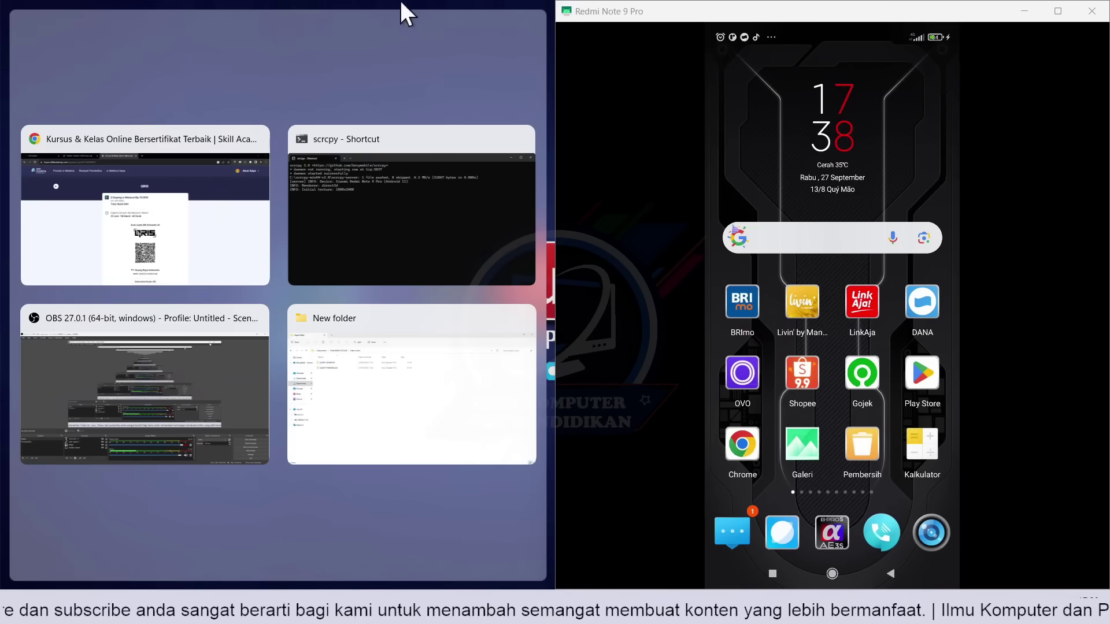
{"action": "left_click", "coordinate": [173, 227]}
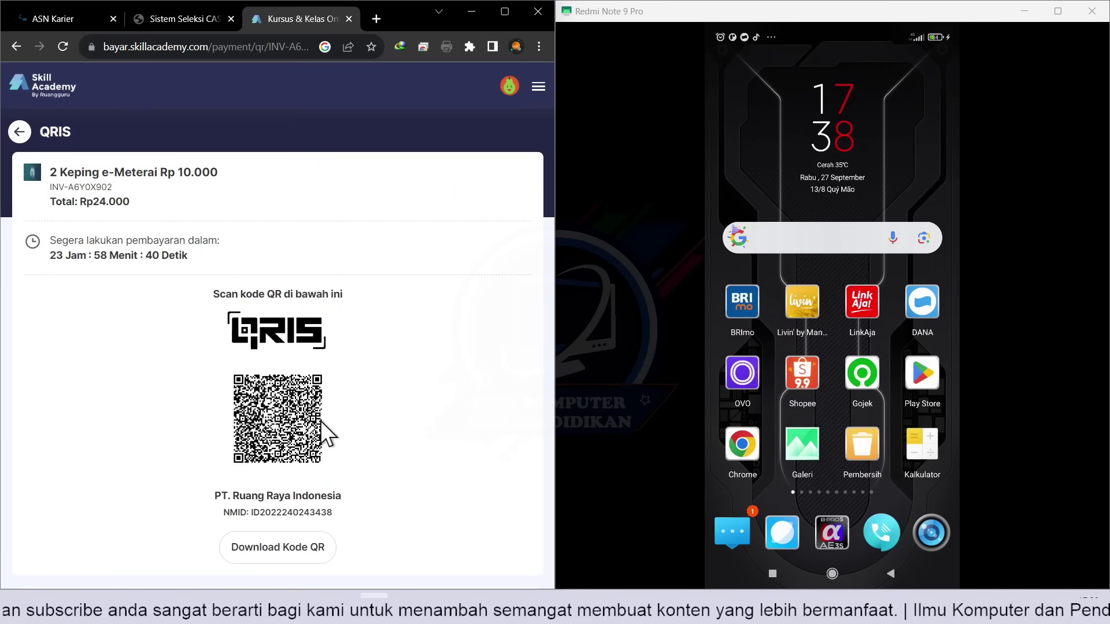
{"action": "key", "text": "ctrl+plus"}
{"action": "key", "text": "ctrl+plus"}
{"action": "key", "text": "ctrl+plus"}
{"action": "scroll", "coordinate": [283, 443], "scroll_direction": "down", "scroll_amount": 4}
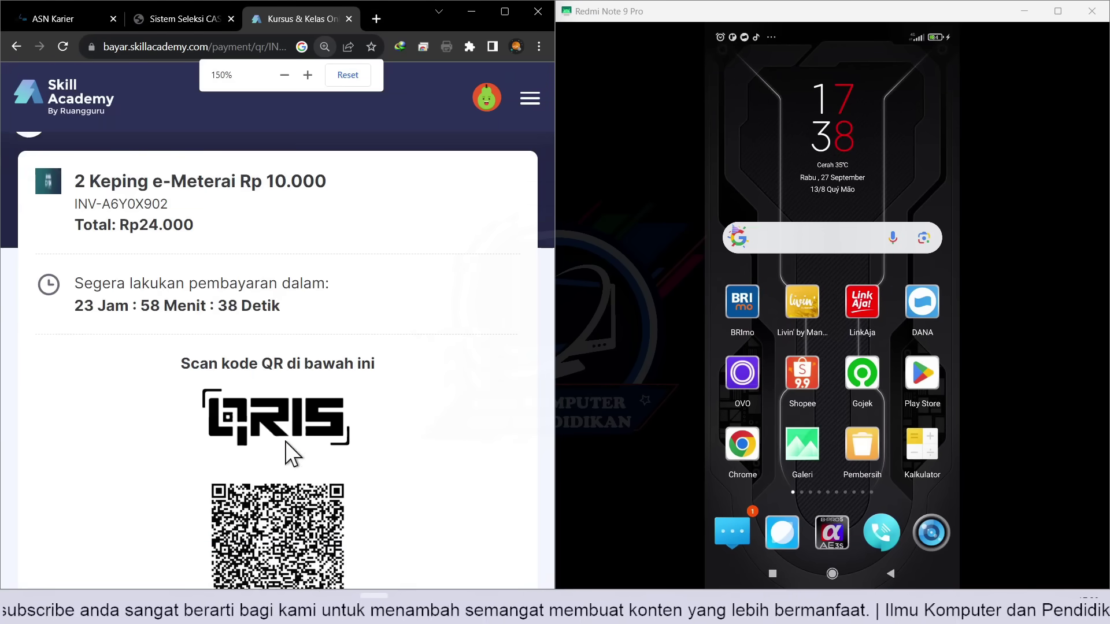
{"action": "scroll", "coordinate": [286, 434], "scroll_direction": "up", "scroll_amount": 2}
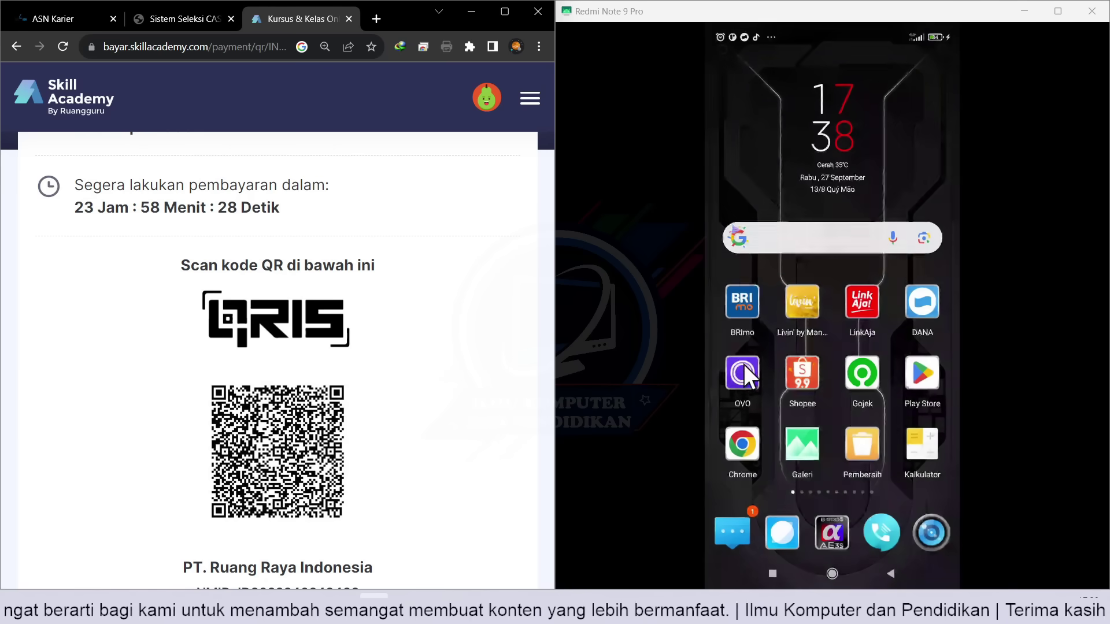
Pay the Rp24.000 QRIS bill from the DANA balance on the phone by scanning the payment code.
{"action": "left_click", "coordinate": [924, 304]}
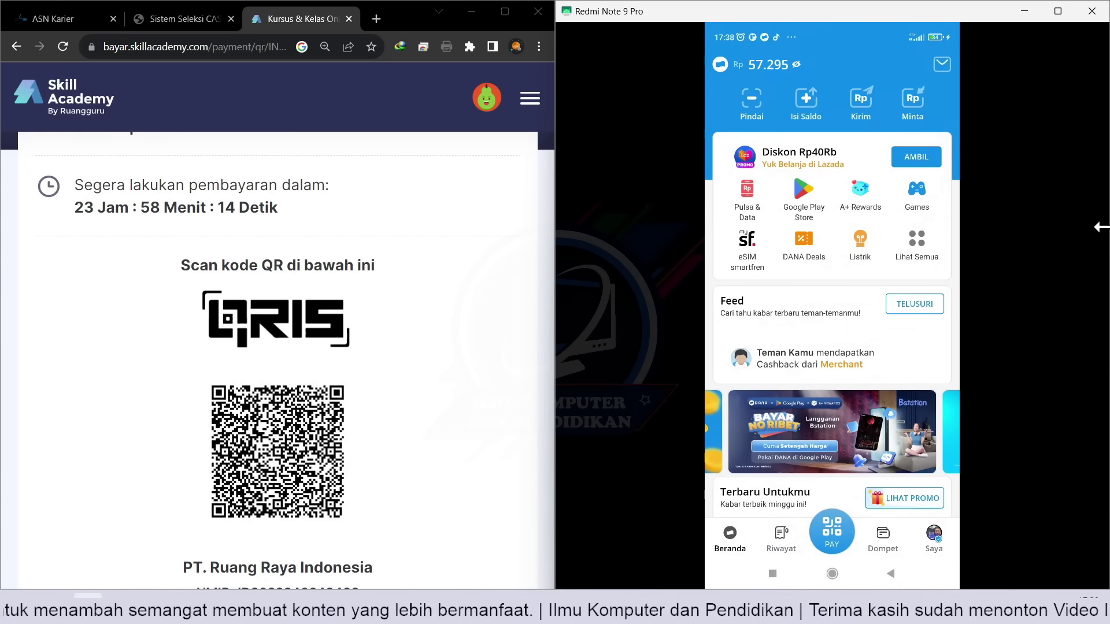
{"action": "left_click", "coordinate": [822, 528]}
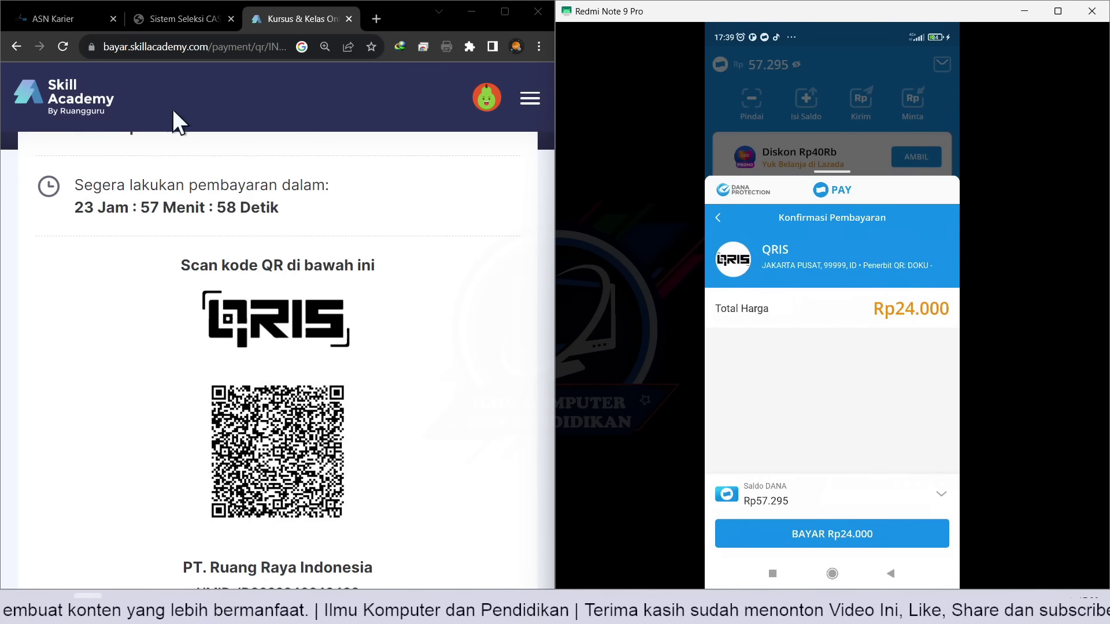
{"action": "left_click", "coordinate": [858, 530]}
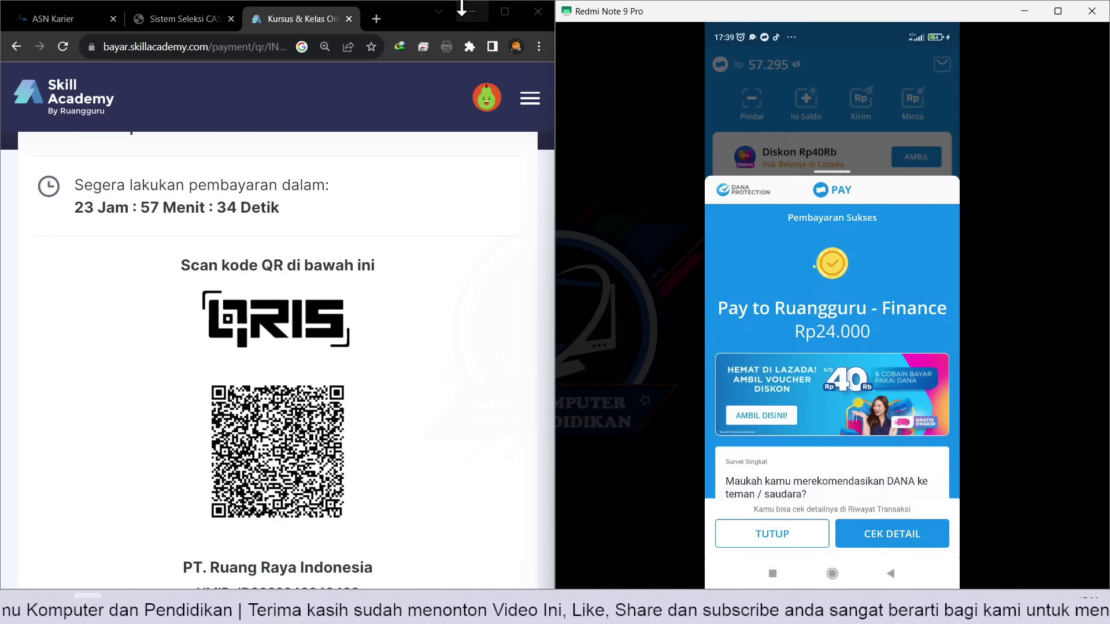
Maximize the browser window and bring the payment page's zoom to one level above 100%.
{"action": "left_click", "coordinate": [505, 13]}
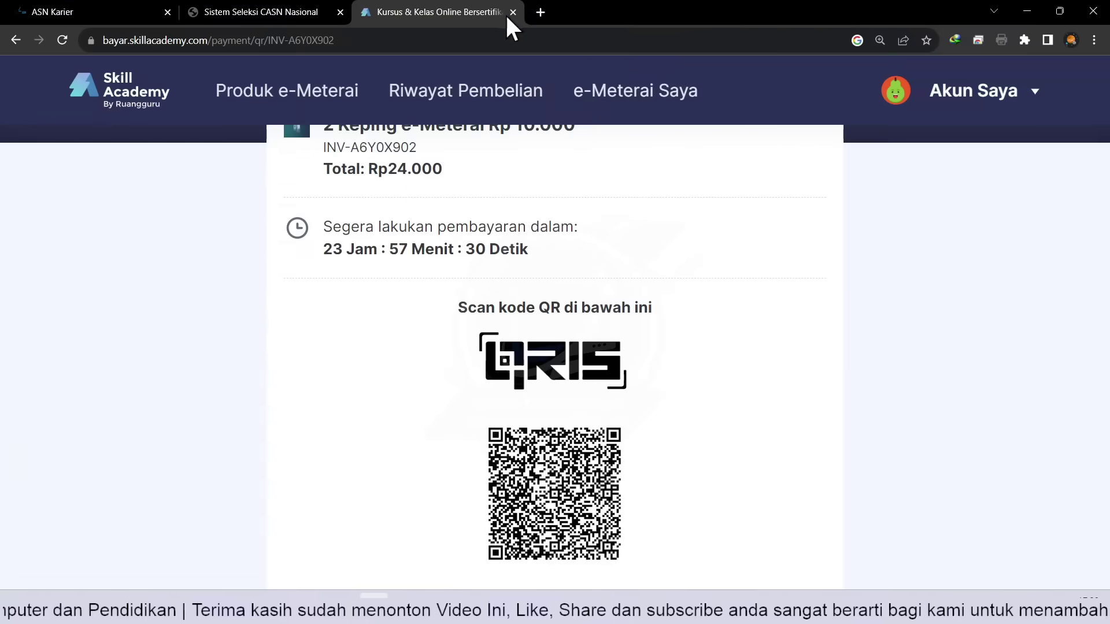
{"action": "scroll", "coordinate": [799, 514], "scroll_direction": "up", "scroll_amount": 3}
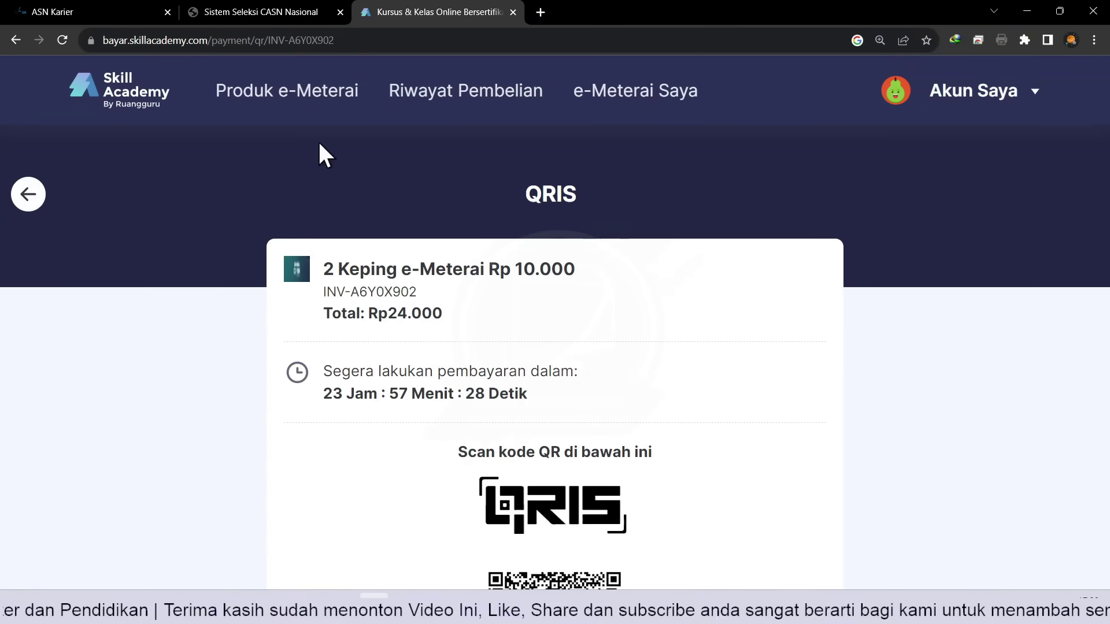
{"action": "key", "text": "ctrl+0"}
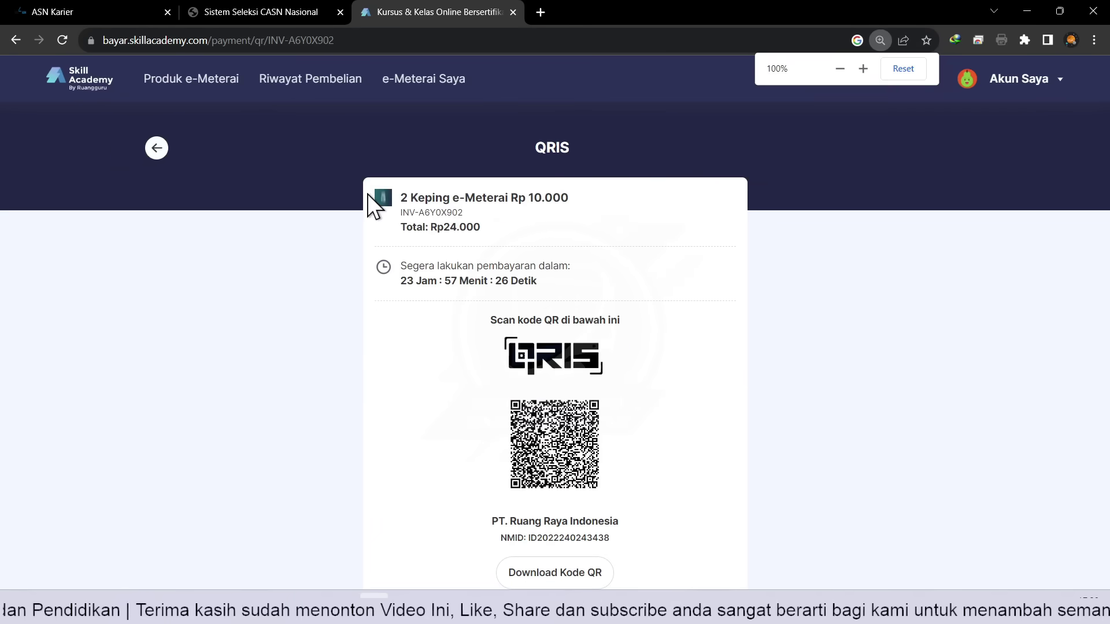
{"action": "key", "text": "ctrl+plus"}
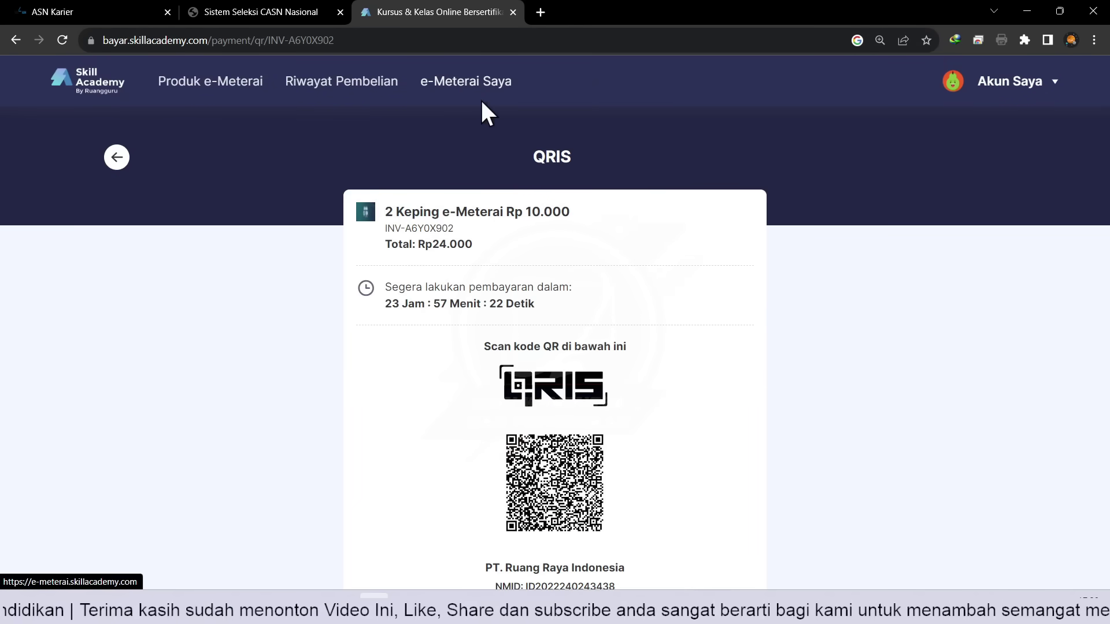
Leave the payment page for e-Meterai Saya and sign in to Skill Academy with the Google account.
{"action": "scroll", "coordinate": [654, 356], "scroll_direction": "down", "scroll_amount": 4}
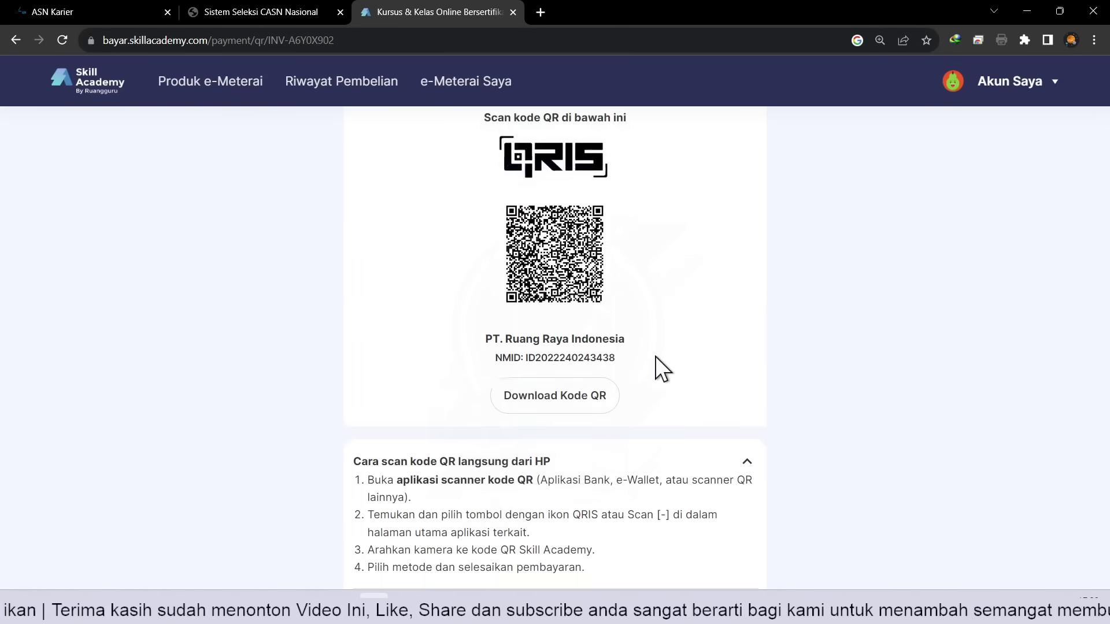
{"action": "scroll", "coordinate": [654, 356], "scroll_direction": "up", "scroll_amount": 4}
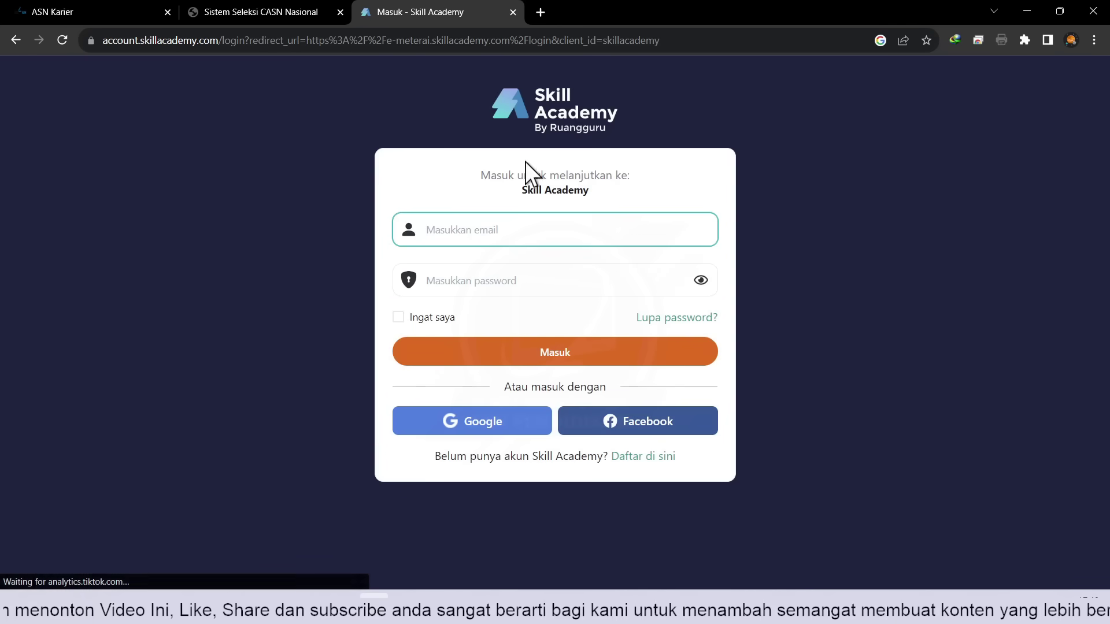
{"action": "left_click", "coordinate": [483, 422]}
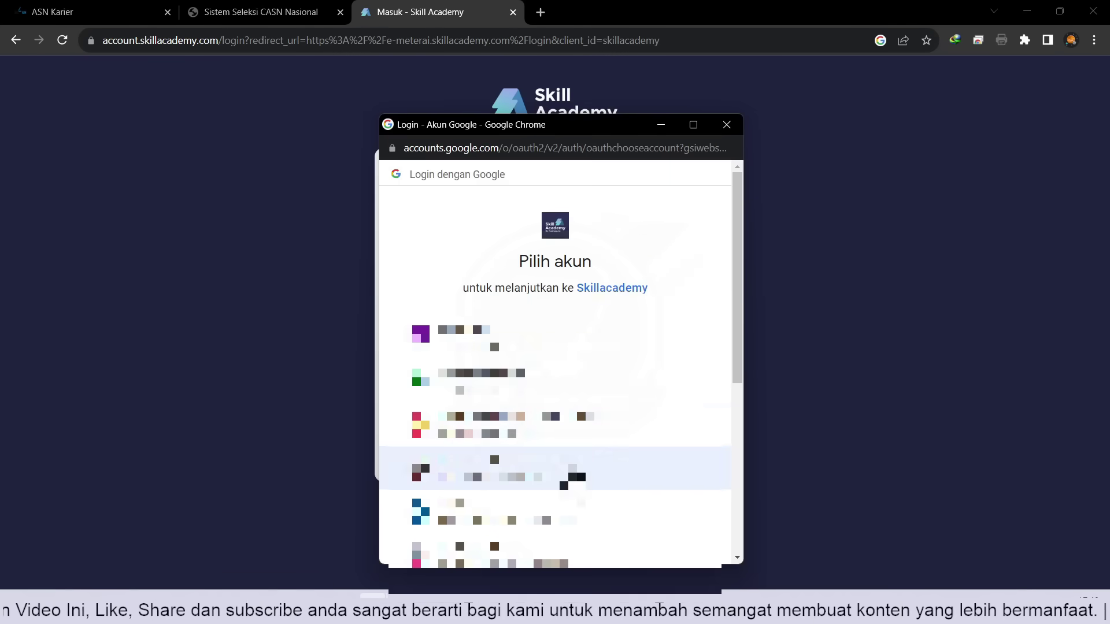
{"action": "left_click", "coordinate": [595, 468]}
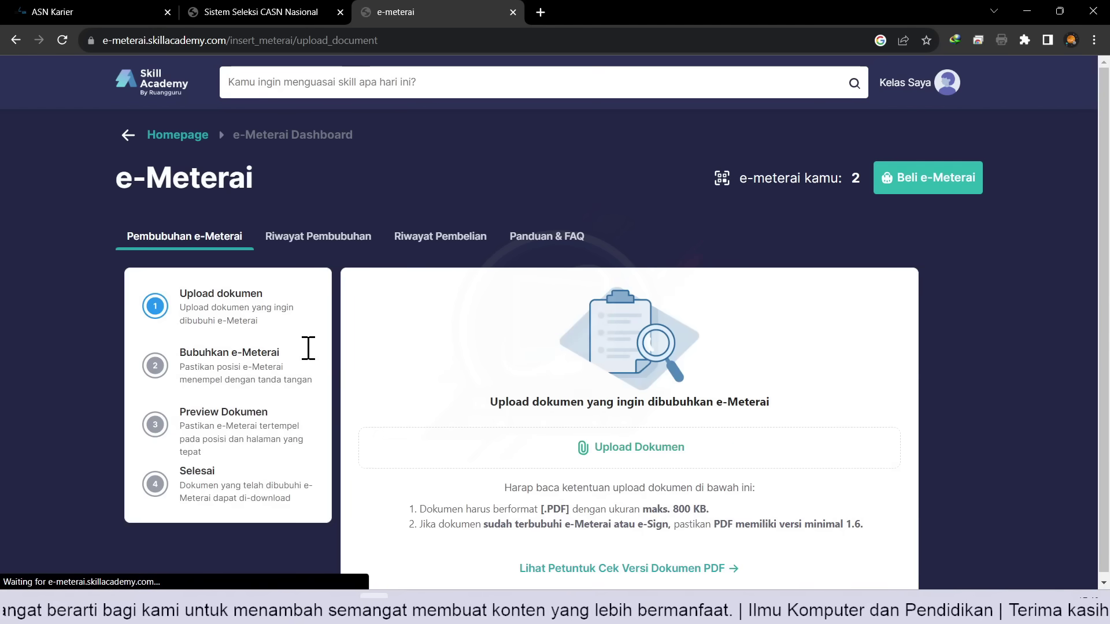
Upload the SURAT LAMARAN PDF from New folder inside DOKUMEN SSCASN as the document to be stamped.
{"action": "left_click", "coordinate": [640, 451]}
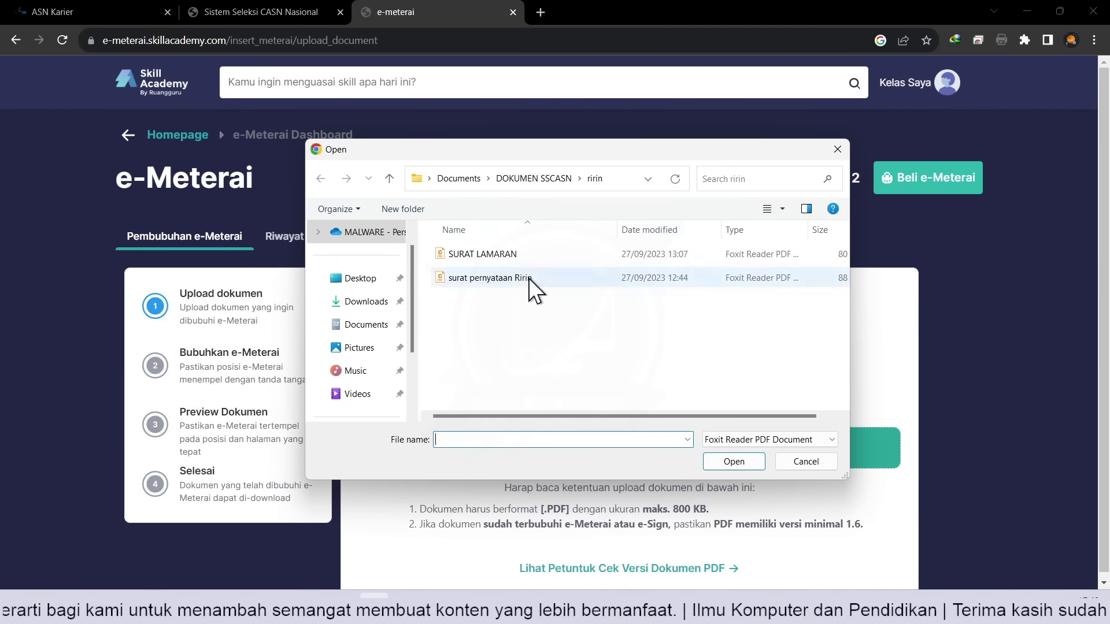
{"action": "left_click", "coordinate": [505, 179]}
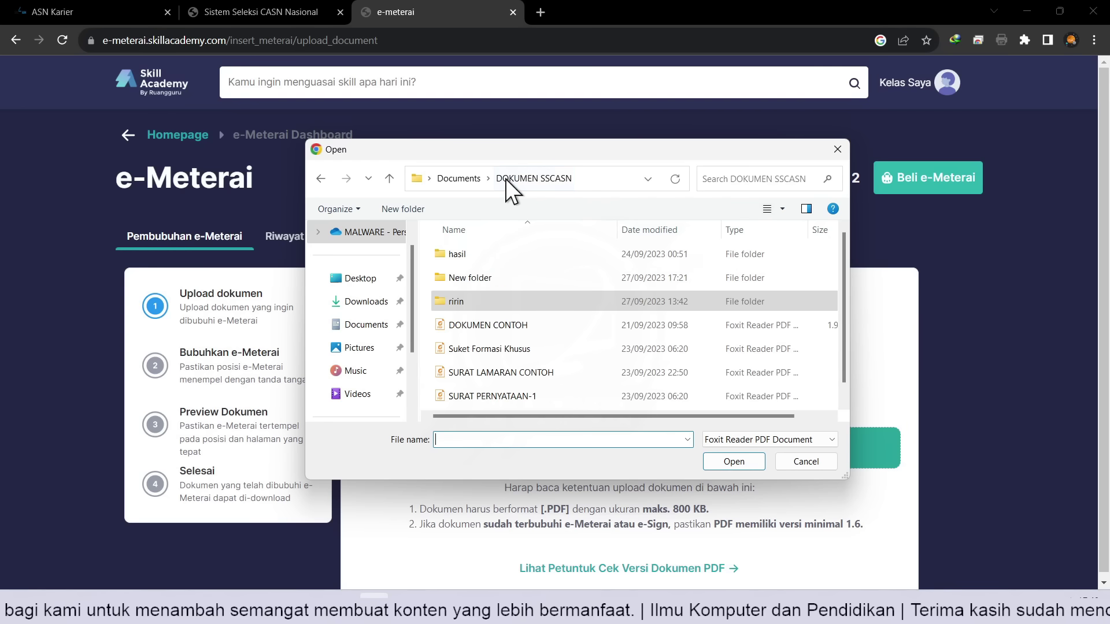
{"action": "double_click", "coordinate": [474, 278]}
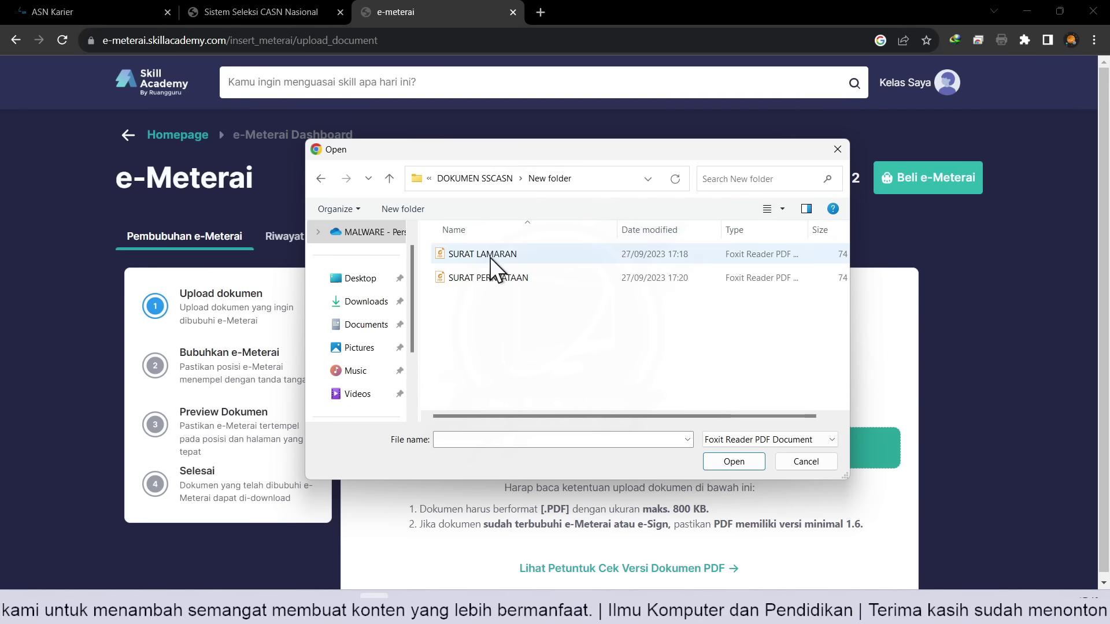
{"action": "left_click", "coordinate": [490, 258]}
{"action": "left_click", "coordinate": [732, 460]}
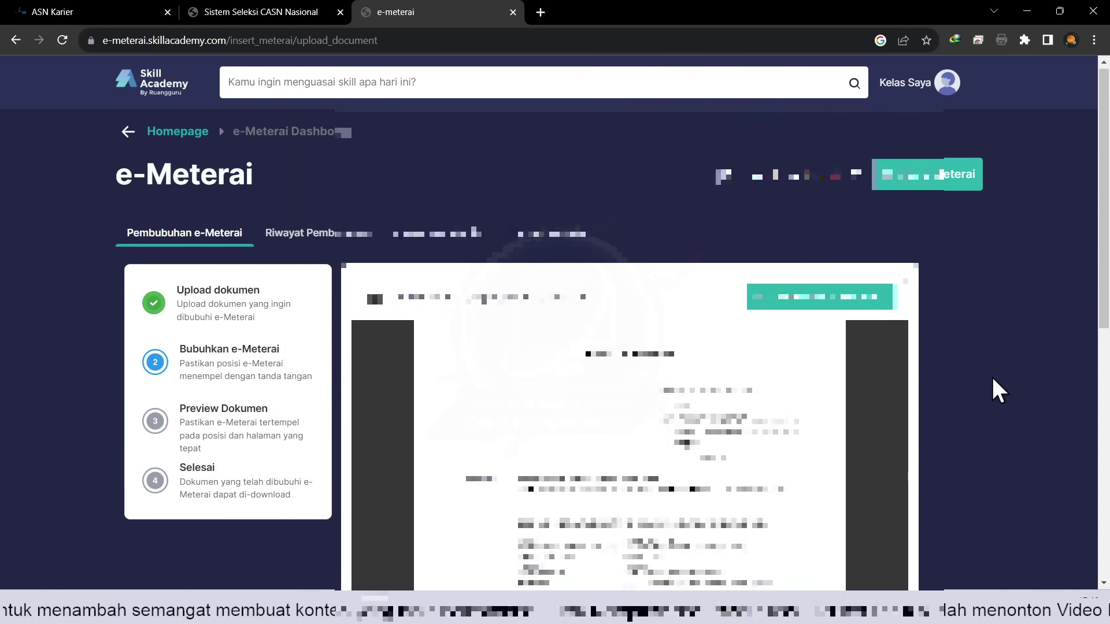
Add one e-Meterai to the letter and position it directly to the left of the applicant's signature.
{"action": "scroll", "coordinate": [992, 379], "scroll_direction": "down", "scroll_amount": 5}
{"action": "scroll", "coordinate": [993, 378], "scroll_direction": "down", "scroll_amount": 3}
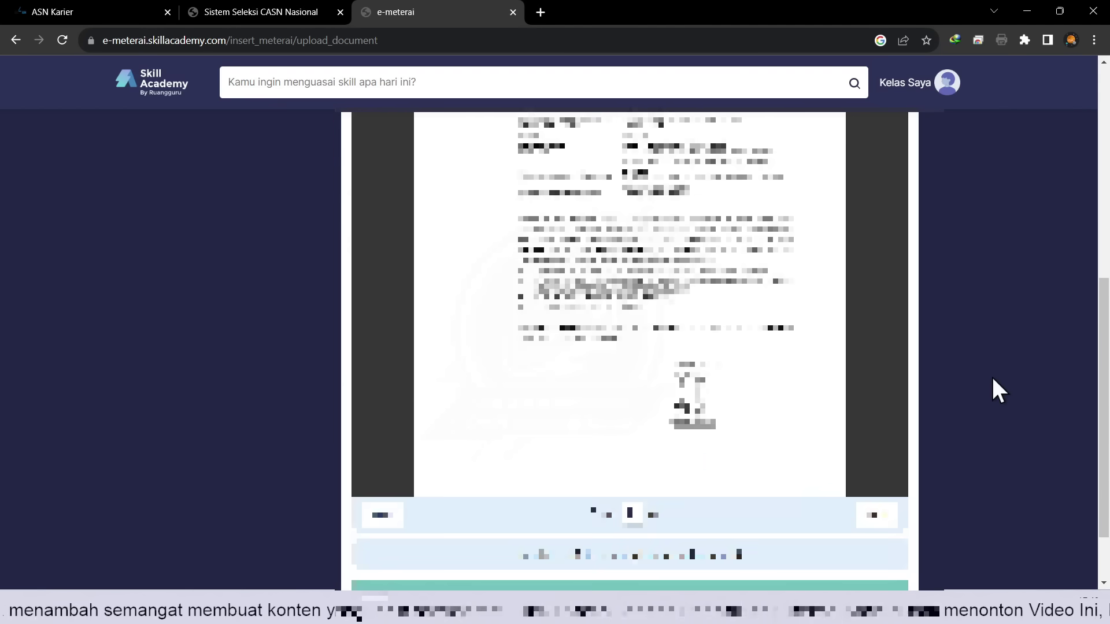
{"action": "scroll", "coordinate": [991, 378], "scroll_direction": "up", "scroll_amount": 5}
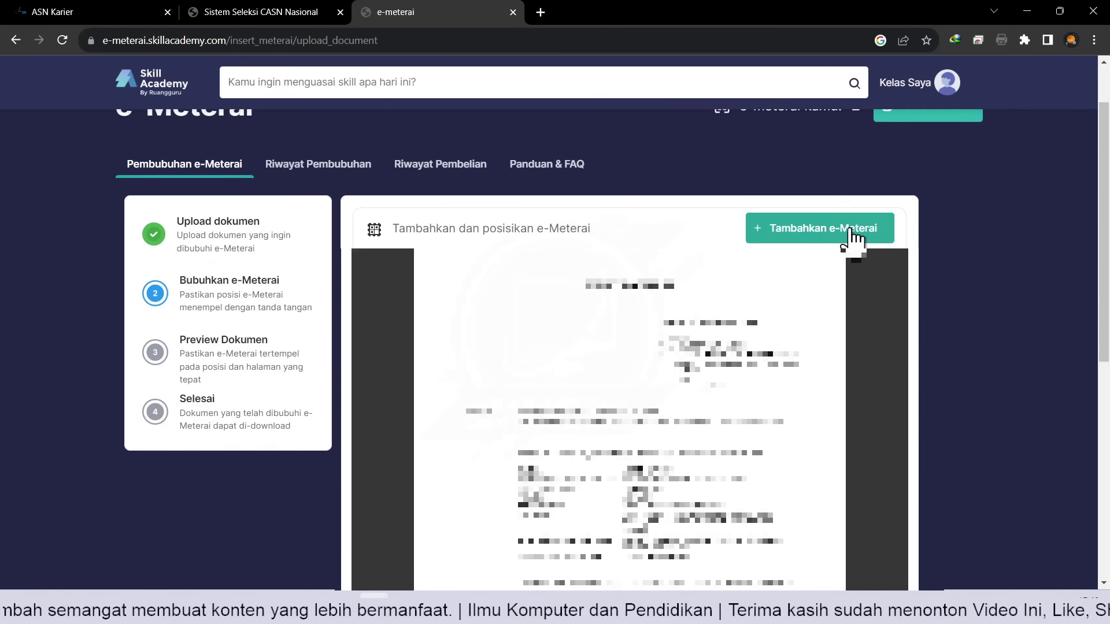
{"action": "left_click", "coordinate": [853, 237]}
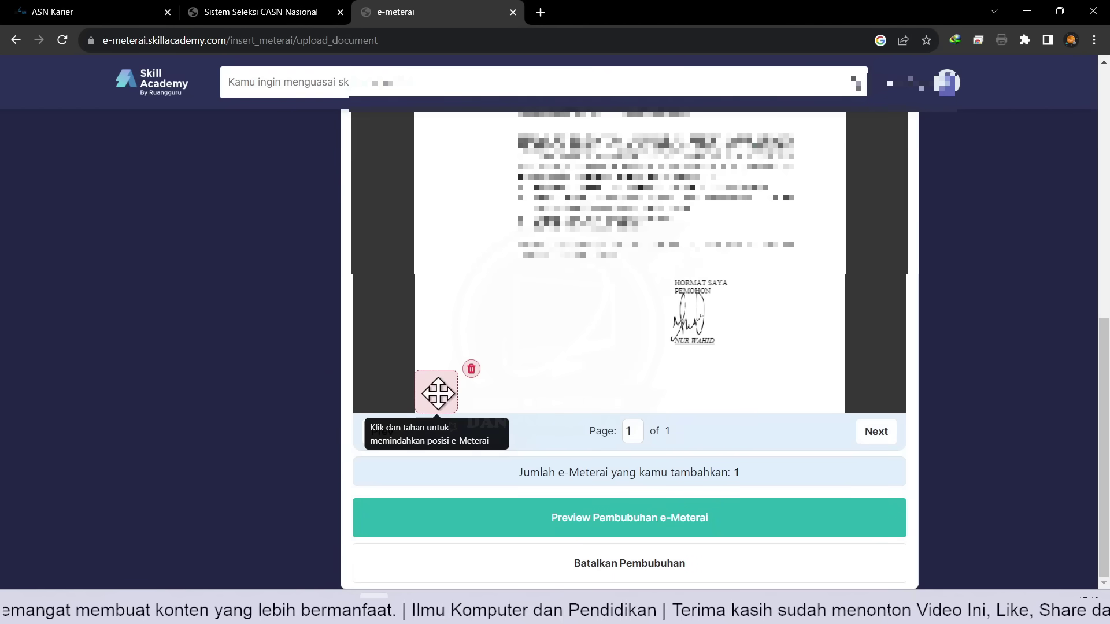
{"action": "mouse_move", "coordinate": [435, 396]}
{"action": "left_mouse_down"}
{"action": "mouse_move", "coordinate": [645, 323]}
{"action": "mouse_move", "coordinate": [617, 290]}
{"action": "mouse_move", "coordinate": [632, 316]}
{"action": "left_mouse_up"}
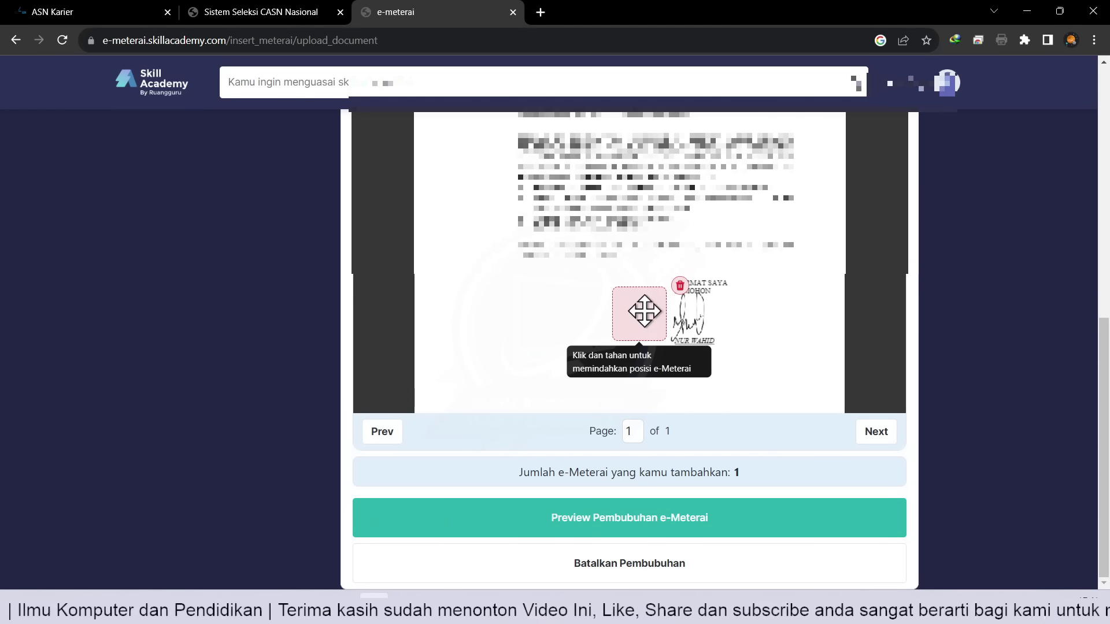
{"action": "left_click_drag", "start_coordinate": [641, 312], "coordinate": [639, 311]}
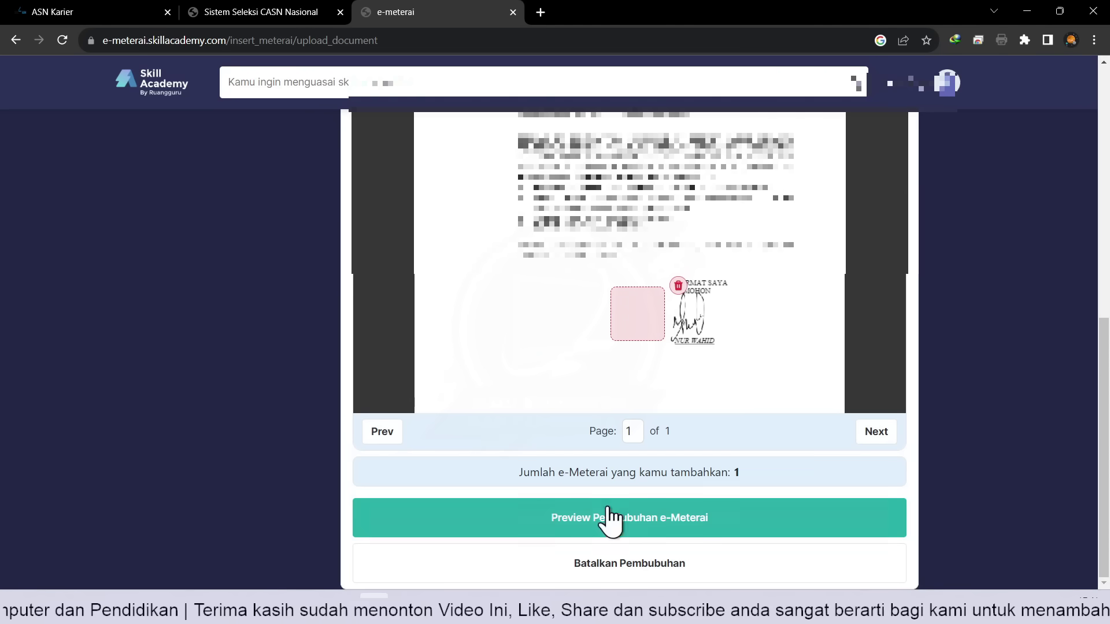
Preview the stamp placement, agree to the Skill Academy terms and affix the e-Meterai to the document.
{"action": "left_click", "coordinate": [676, 523]}
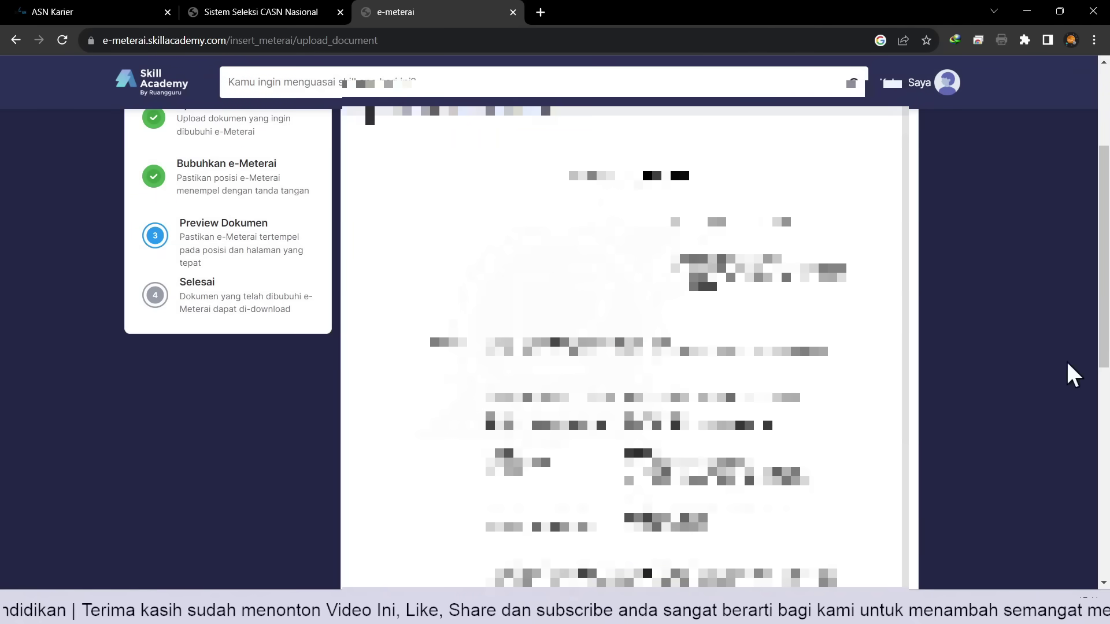
{"action": "left_click_drag", "start_coordinate": [1103, 272], "coordinate": [1105, 474]}
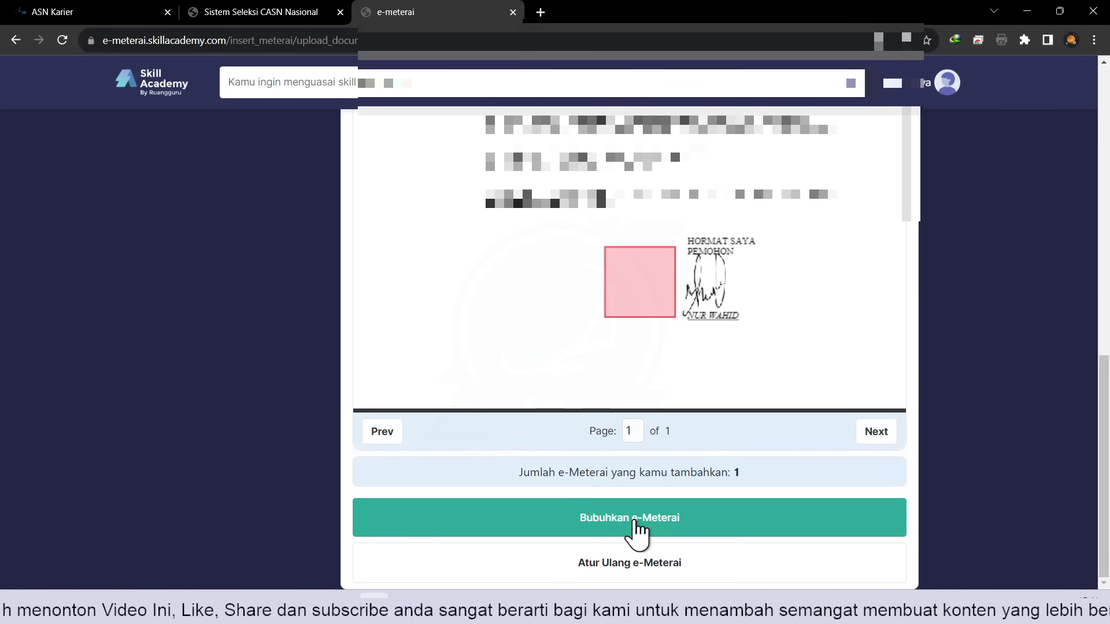
{"action": "left_click", "coordinate": [637, 529]}
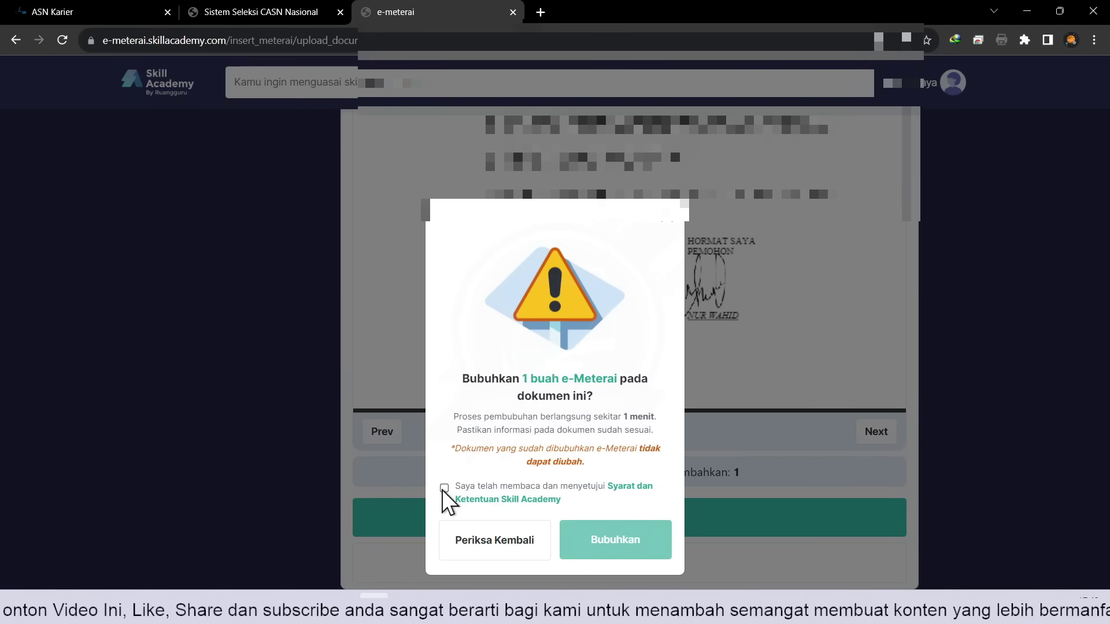
{"action": "left_click", "coordinate": [443, 488]}
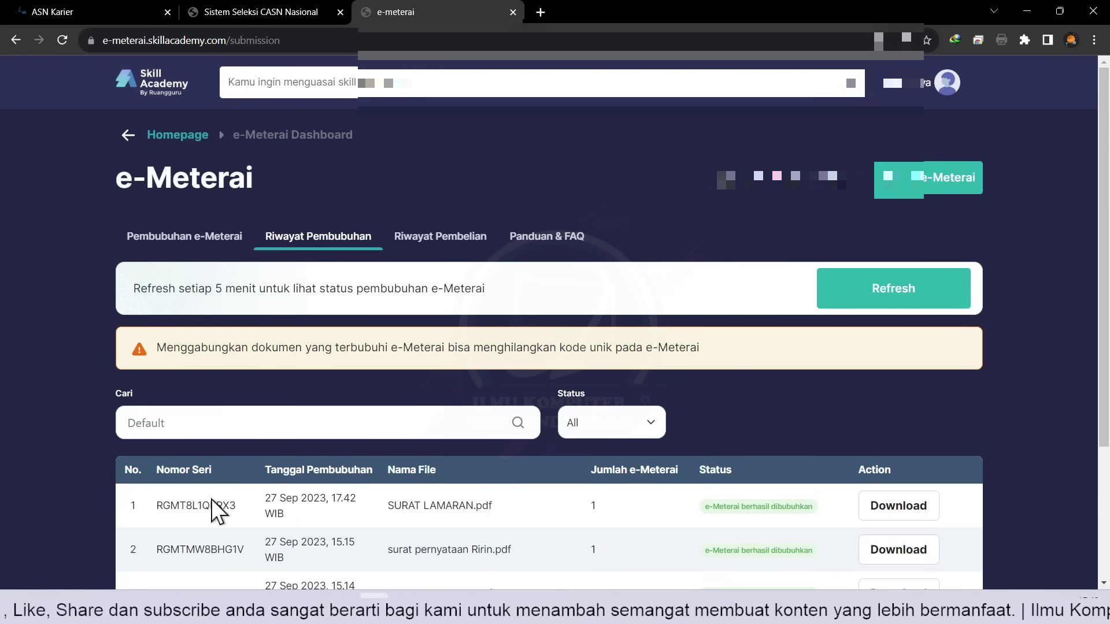
Download the stamped SURAT LAMARAN.pdf and open it in Foxit Reader to check the e-Meterai beside the signature.
{"action": "left_click_drag", "start_coordinate": [271, 503], "coordinate": [475, 511]}
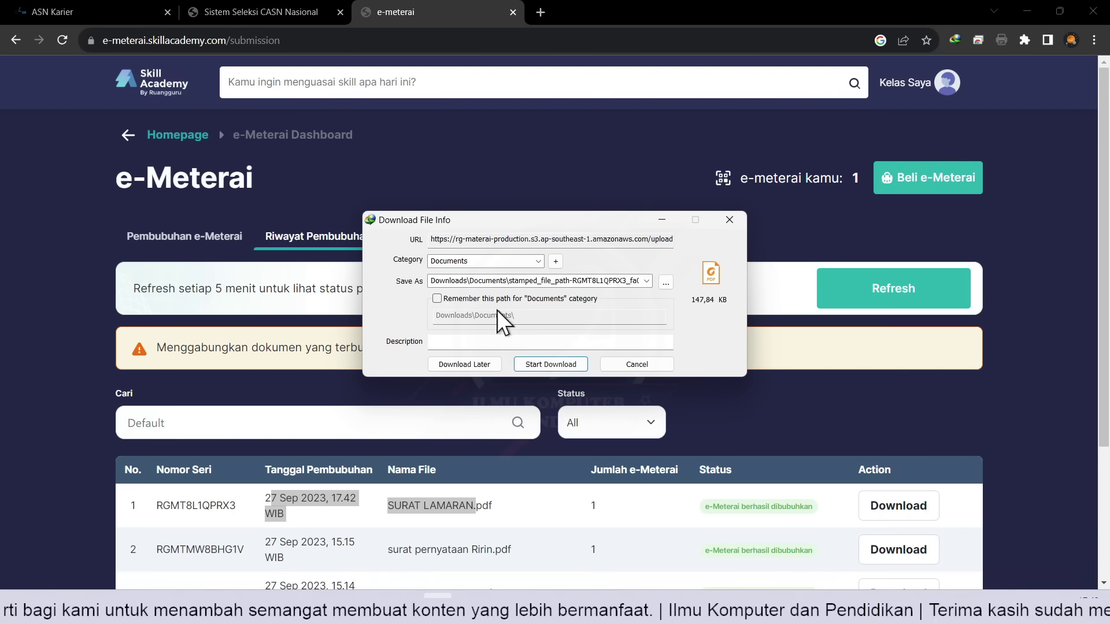
{"action": "left_click", "coordinate": [557, 362]}
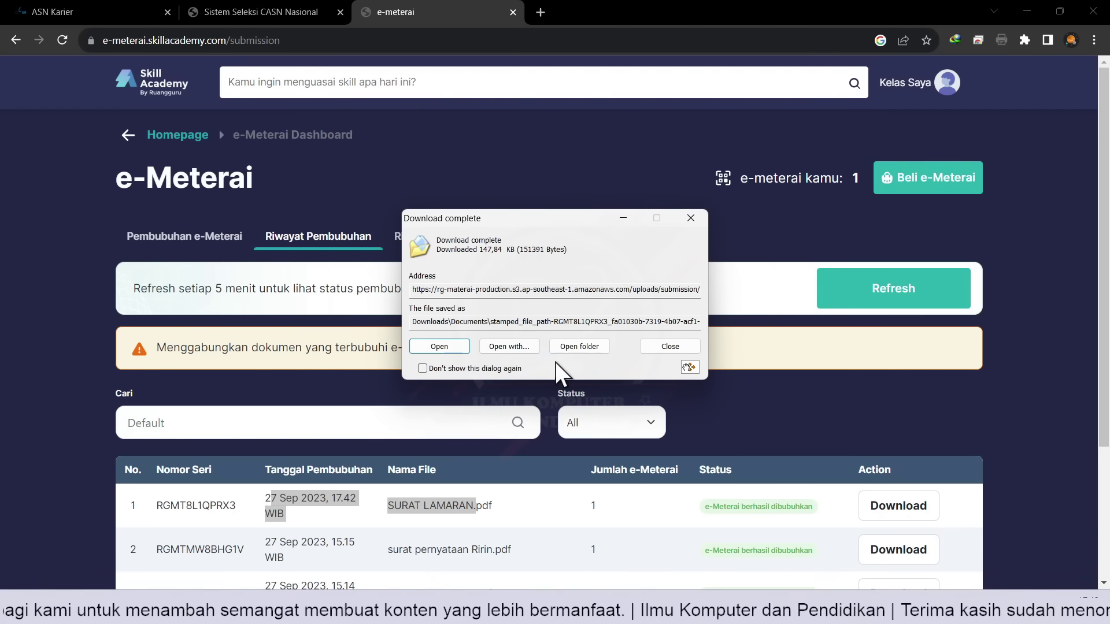
{"action": "left_click", "coordinate": [439, 348]}
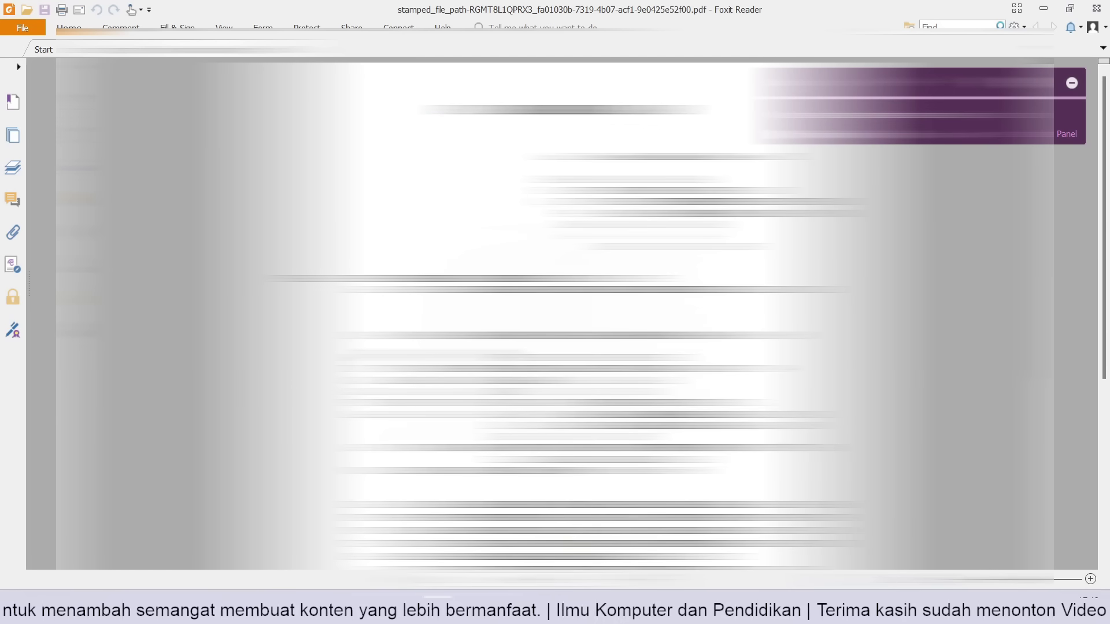
{"action": "scroll", "coordinate": [555, 312], "scroll_direction": "down", "scroll_amount": 2}
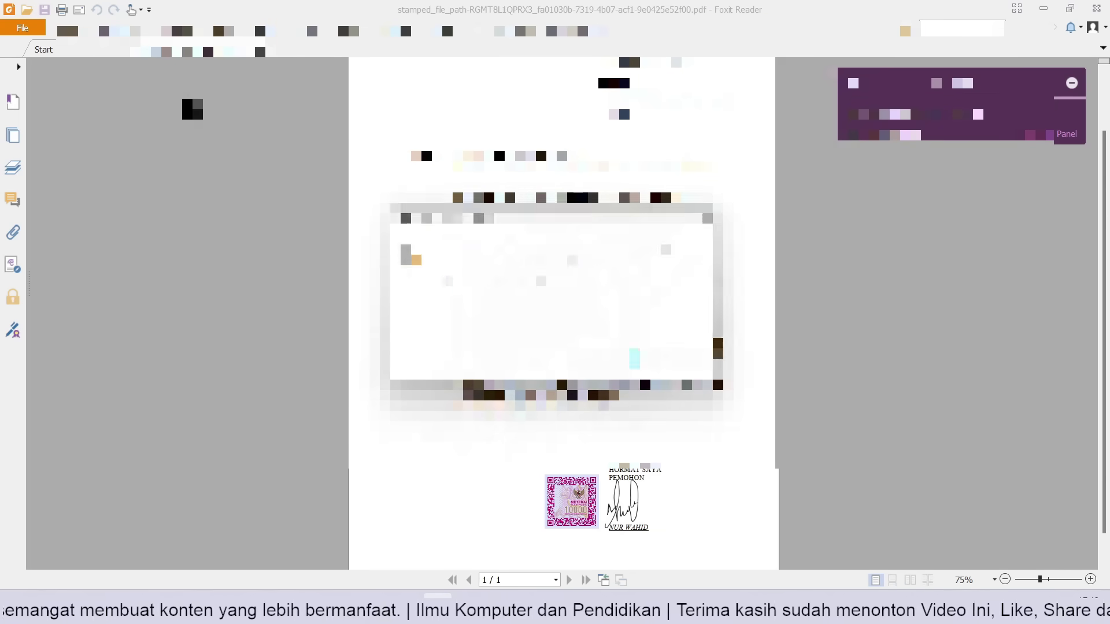
{"action": "left_click", "coordinate": [676, 363]}
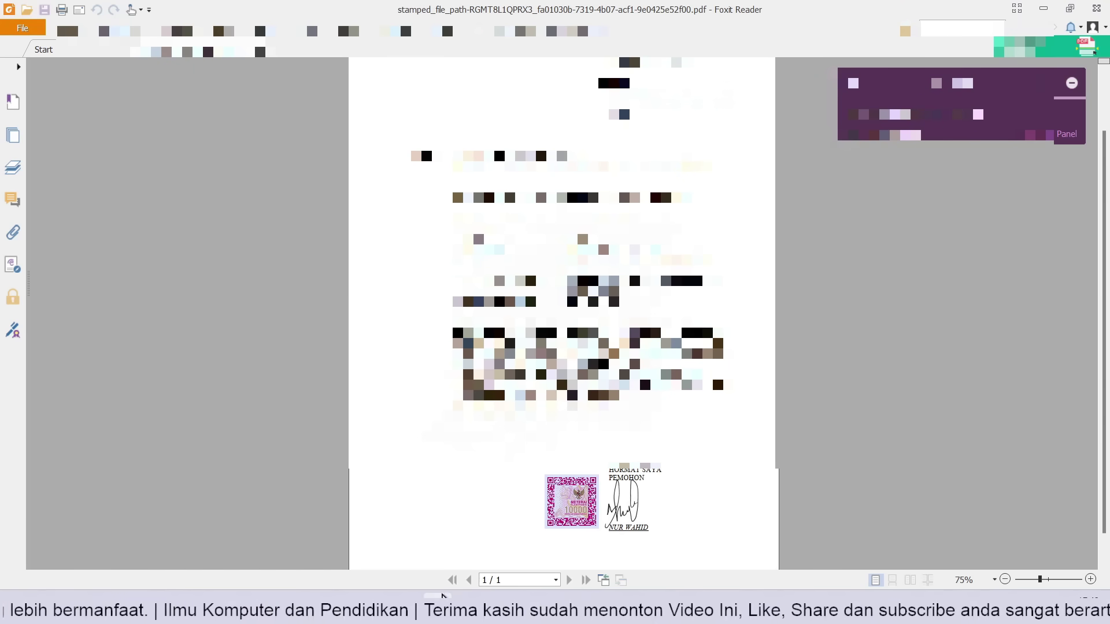
Switch to the SSCASN documents page in the browser and open the upload options for the Surat Pernyataan.
{"action": "left_click", "coordinate": [375, 520]}
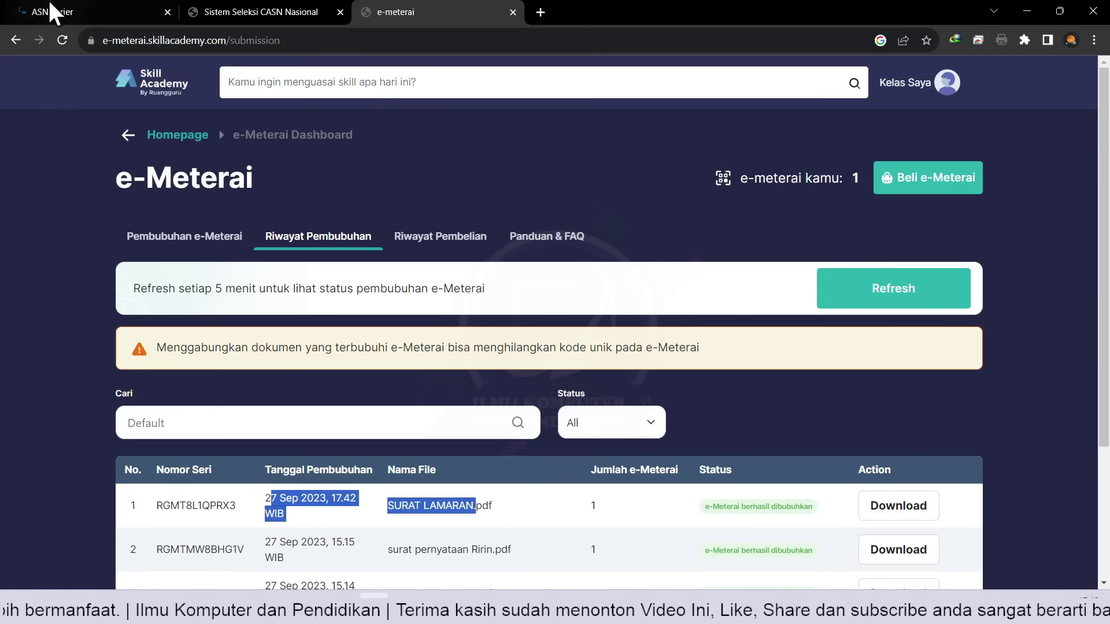
{"action": "left_click", "coordinate": [246, 13]}
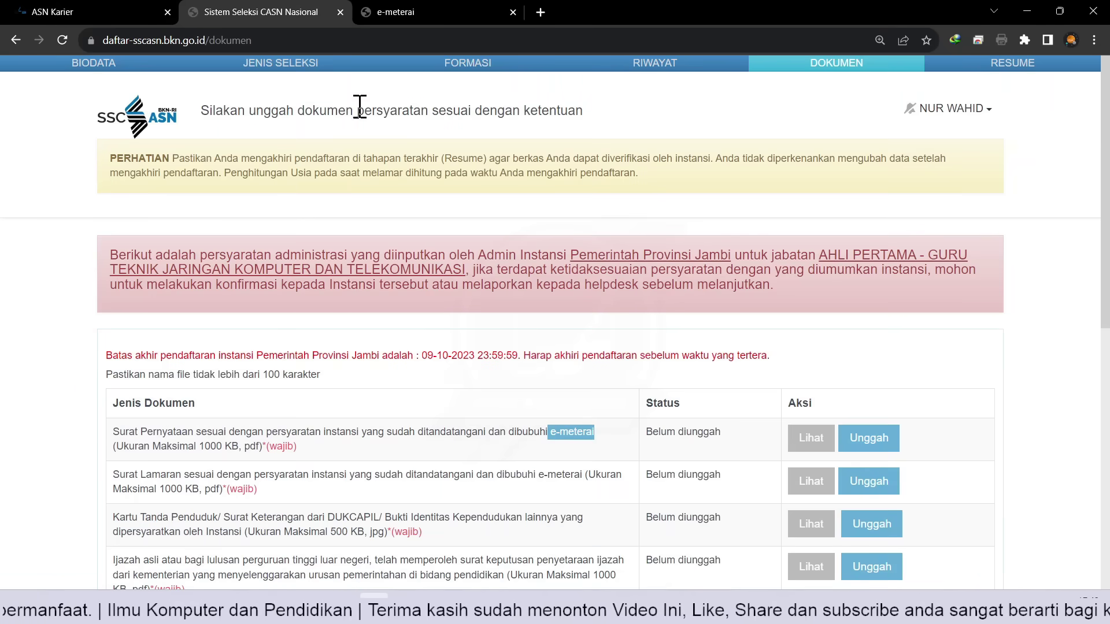
{"action": "left_click", "coordinate": [869, 440]}
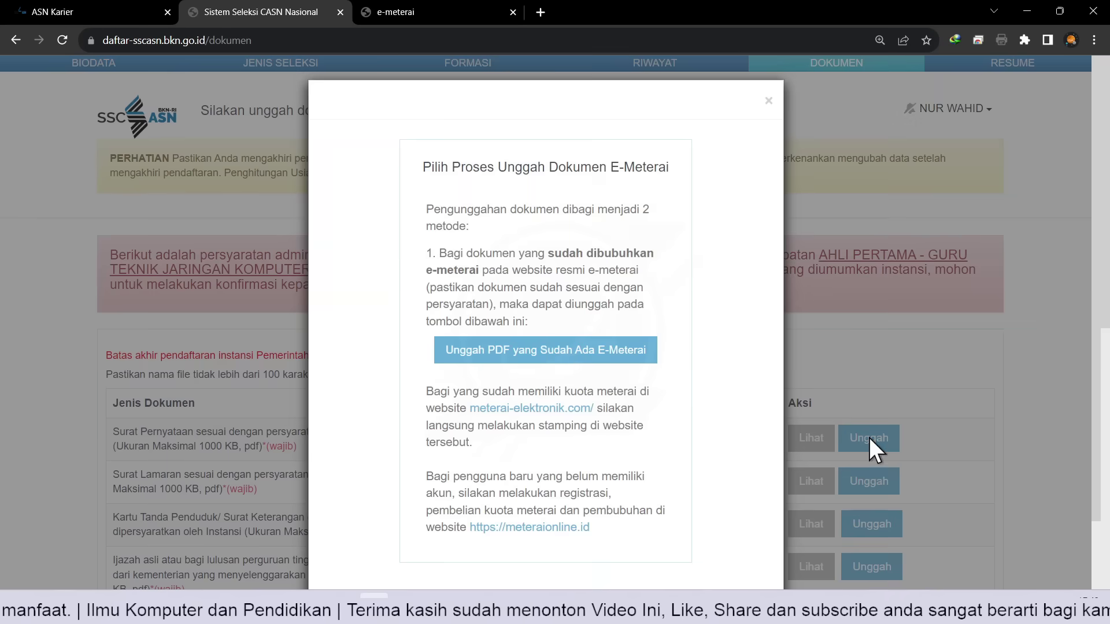
View the file selection for a PDF that already has an e-Meterai, cancel it, and examine the remaining upload instructions.
{"action": "left_click", "coordinate": [551, 355]}
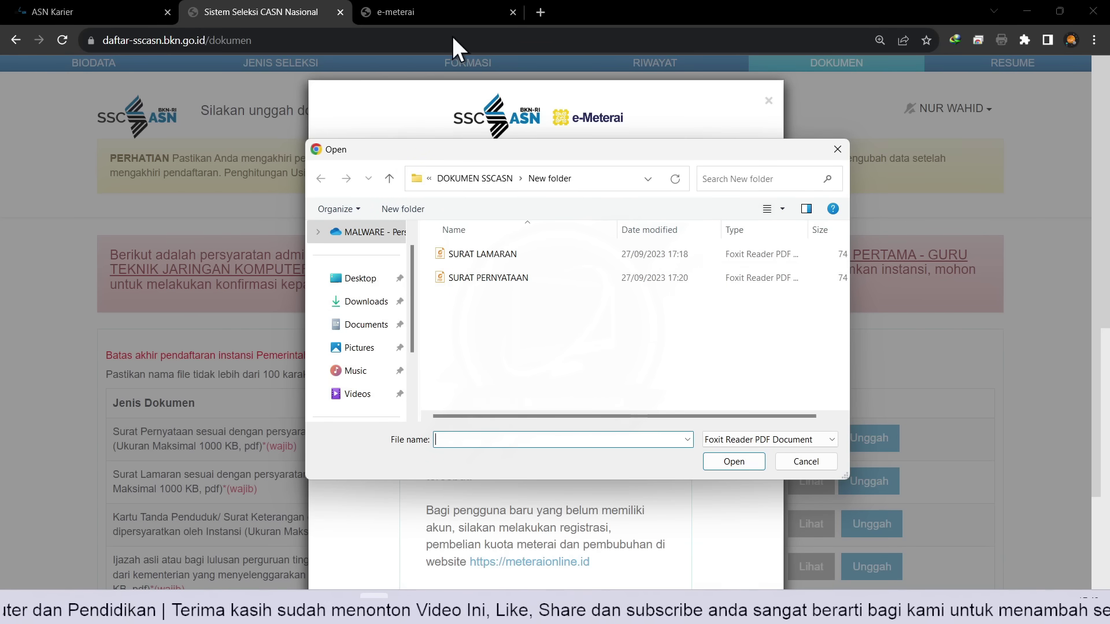
{"action": "left_click", "coordinate": [806, 462]}
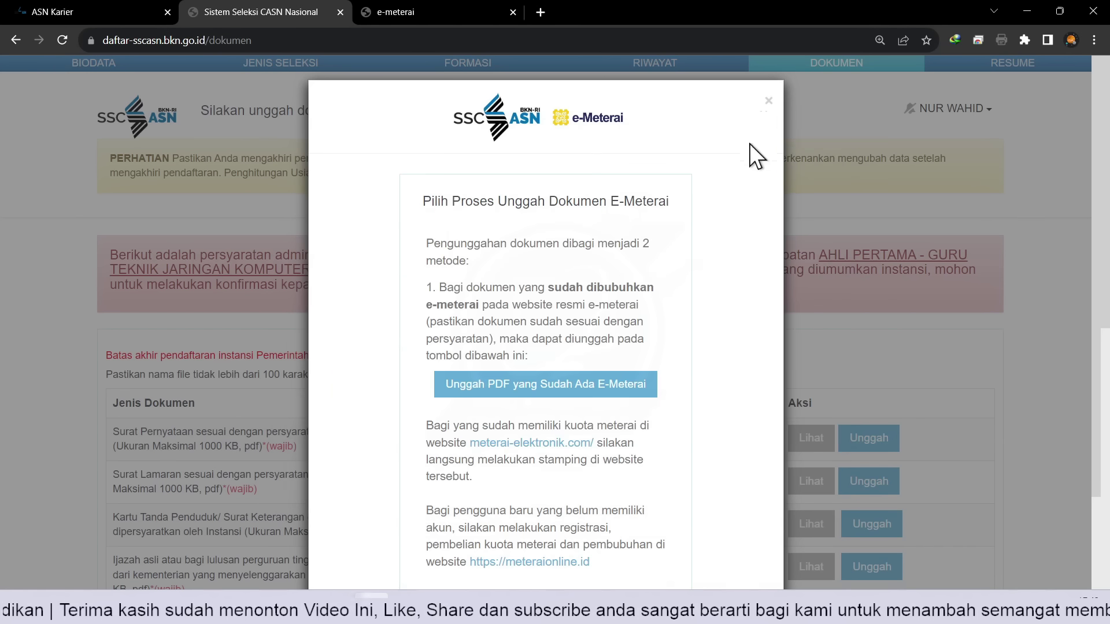
{"action": "scroll", "coordinate": [729, 287], "scroll_direction": "down", "scroll_amount": 2}
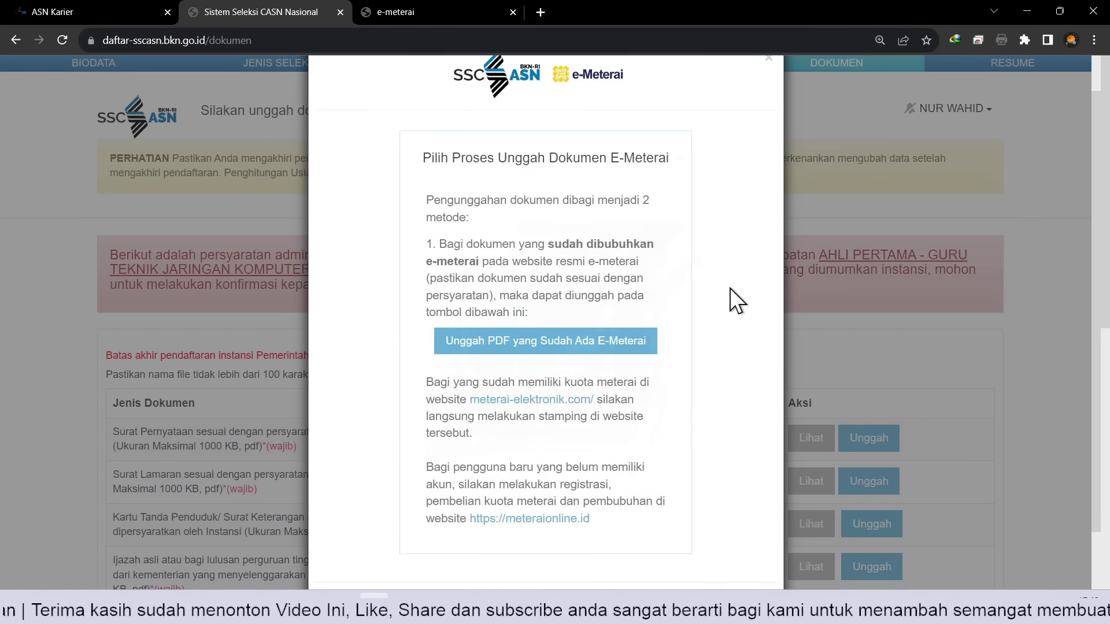
{"action": "scroll", "coordinate": [731, 284], "scroll_direction": "up", "scroll_amount": 2}
{"action": "scroll", "coordinate": [731, 284], "scroll_direction": "down", "scroll_amount": 1}
{"action": "scroll", "coordinate": [734, 451], "scroll_direction": "down", "scroll_amount": 2}
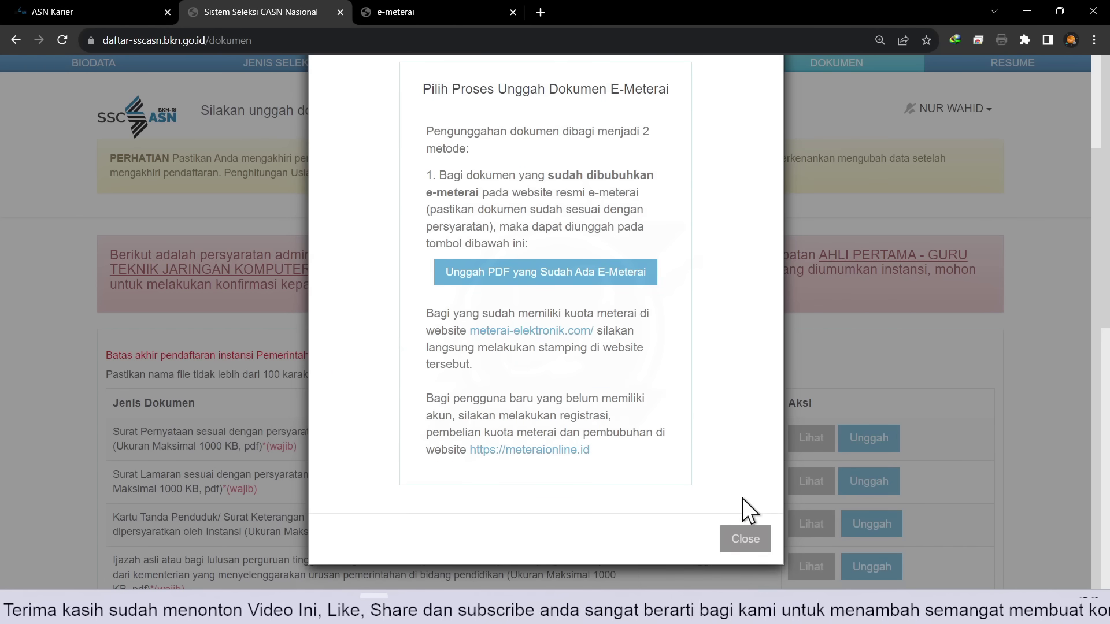